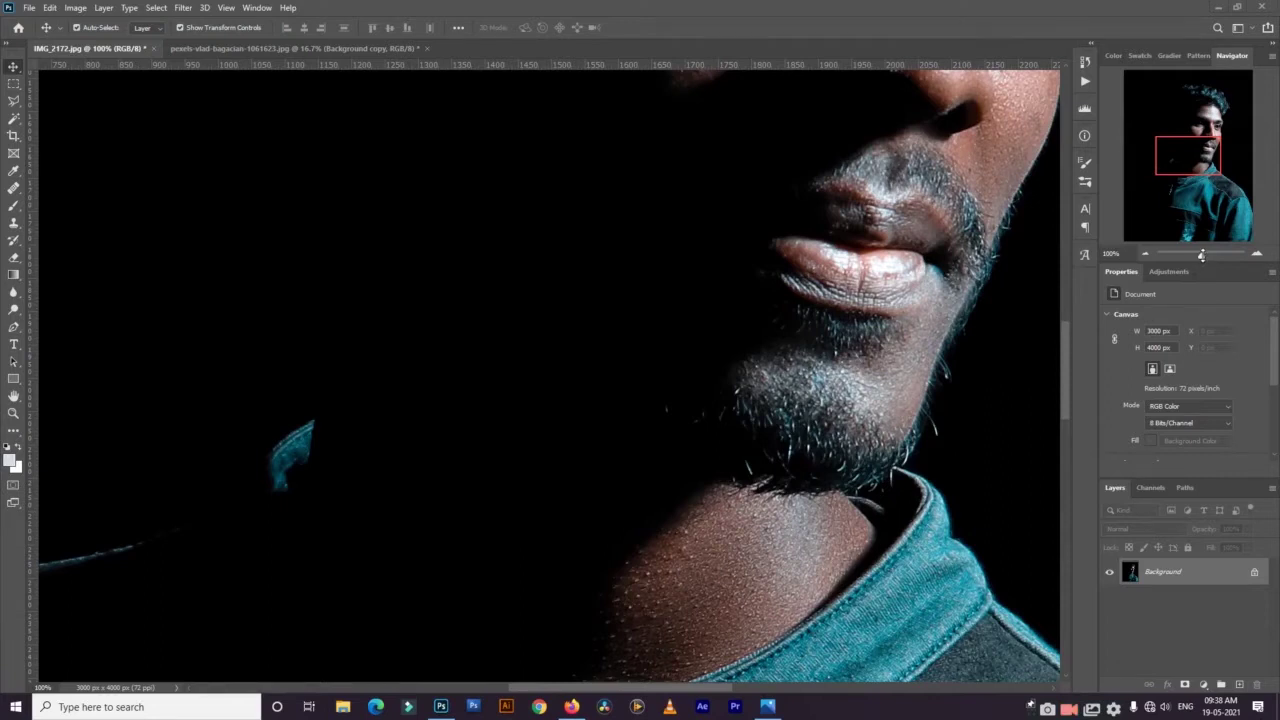
Zoom out from 100% with the Navigator slider until the whole IMG_2172 portrait fits the window
left_click_drag(1202, 255, 1191, 262)
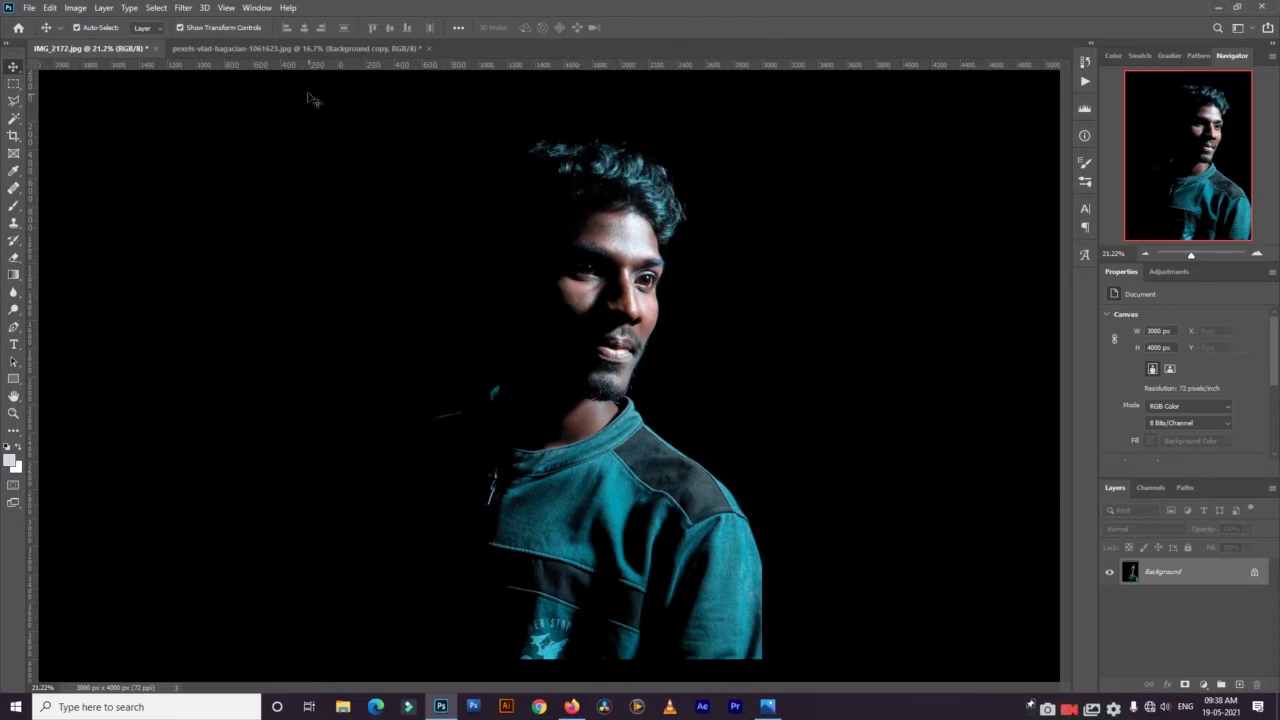
Bring the misty forest photo into IMG_2172.jpg as a Background copy layer, then hide it
left_click(285, 50)
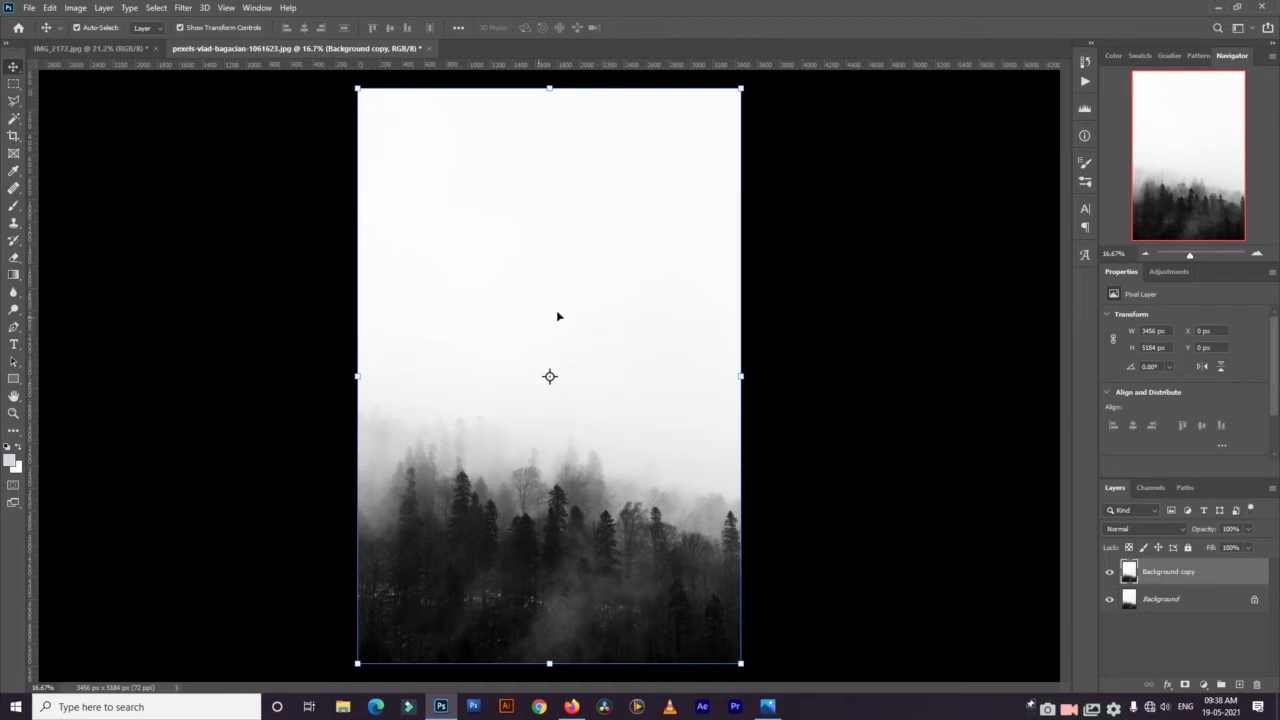
left_click_drag(585, 287, 463, 385)
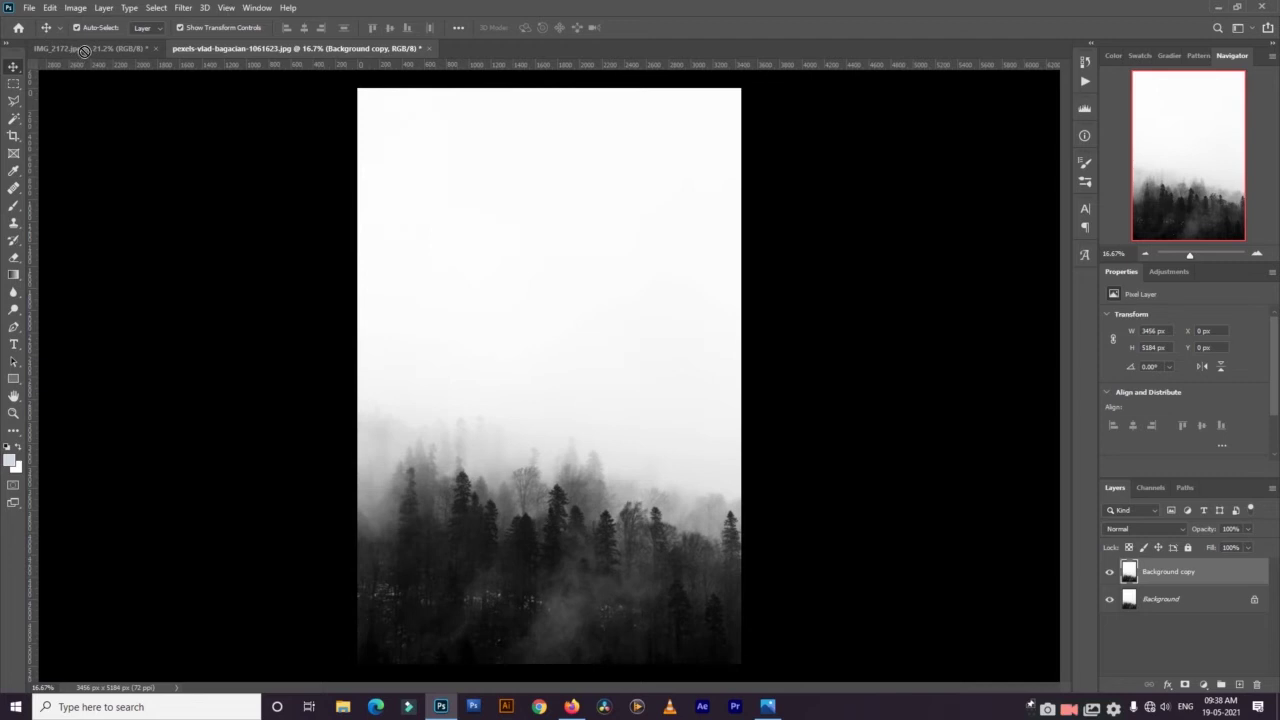
left_click_drag(463, 385, 620, 405)
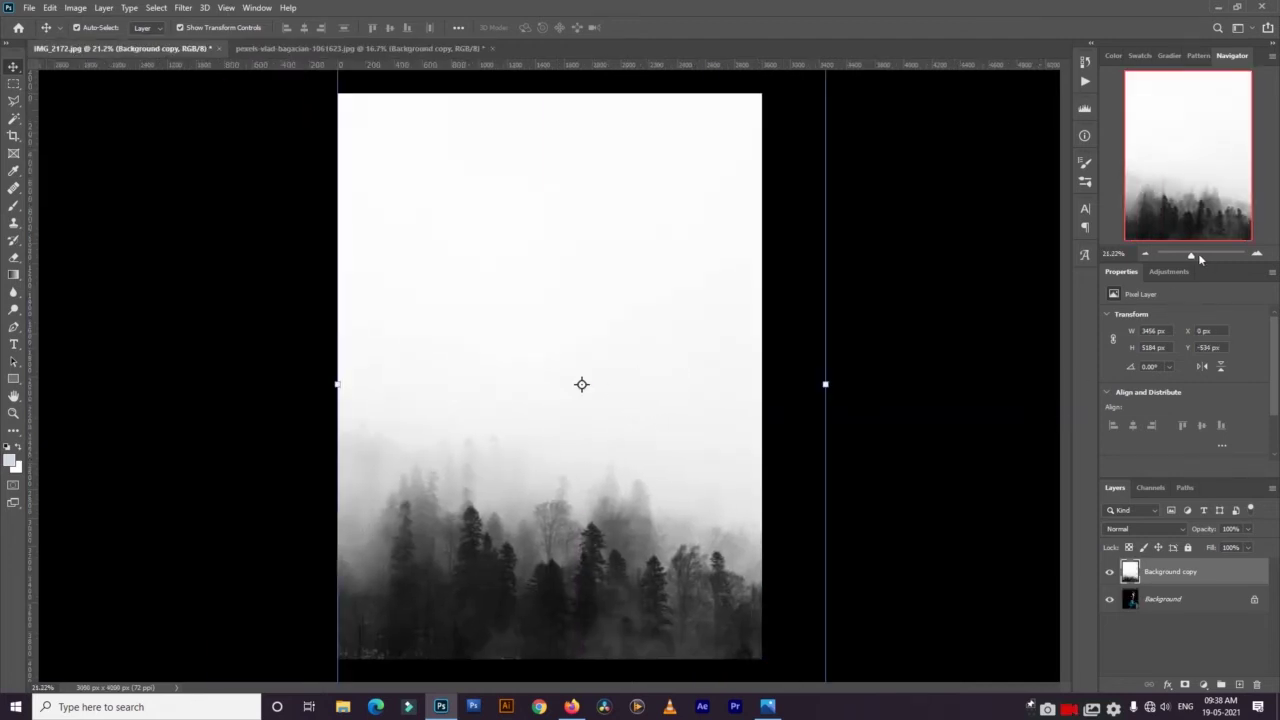
left_click_drag(1200, 259, 1190, 258)
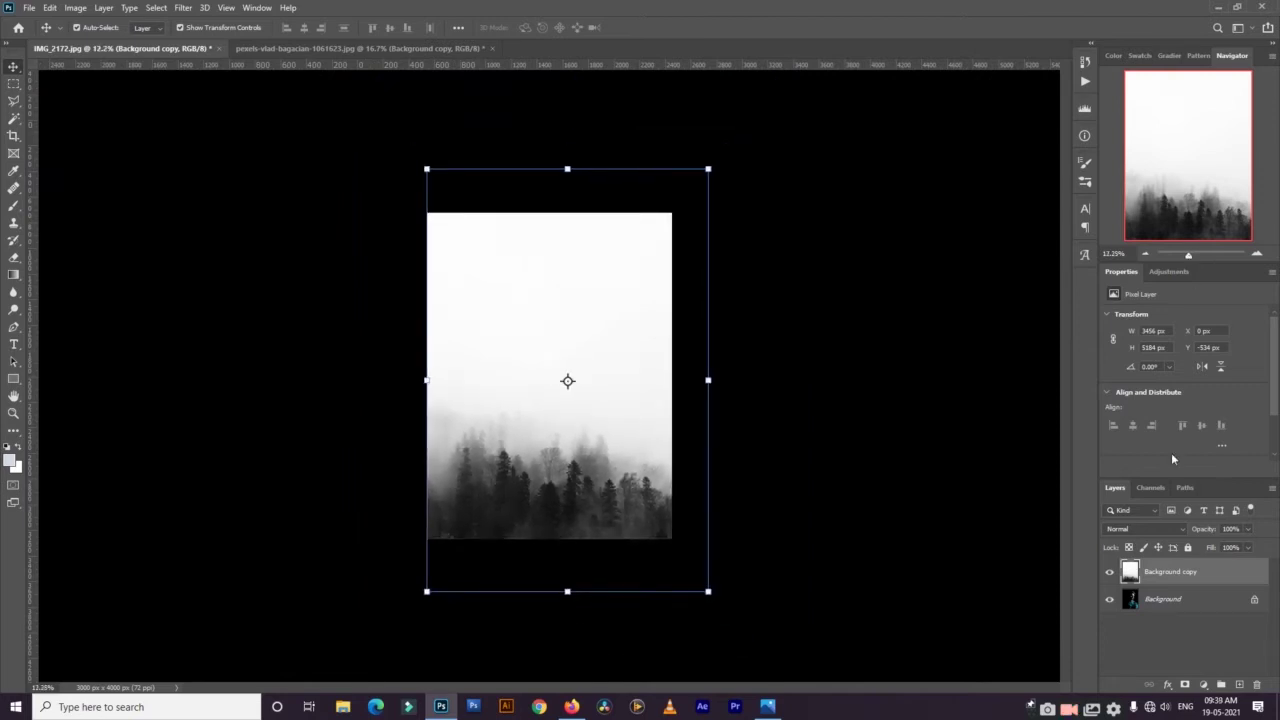
left_click(1109, 572)
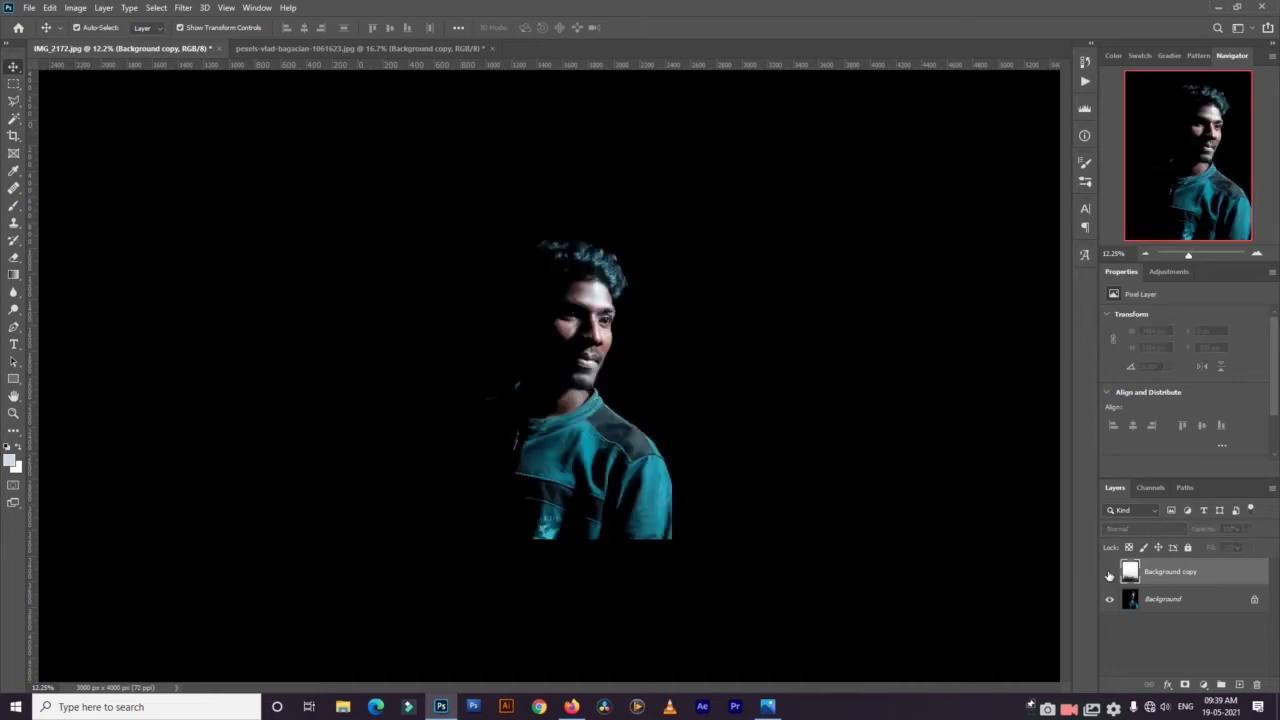
Duplicate the portrait as Background copy 2, hide the original, and show and select the forest layer
left_click(1185, 606)
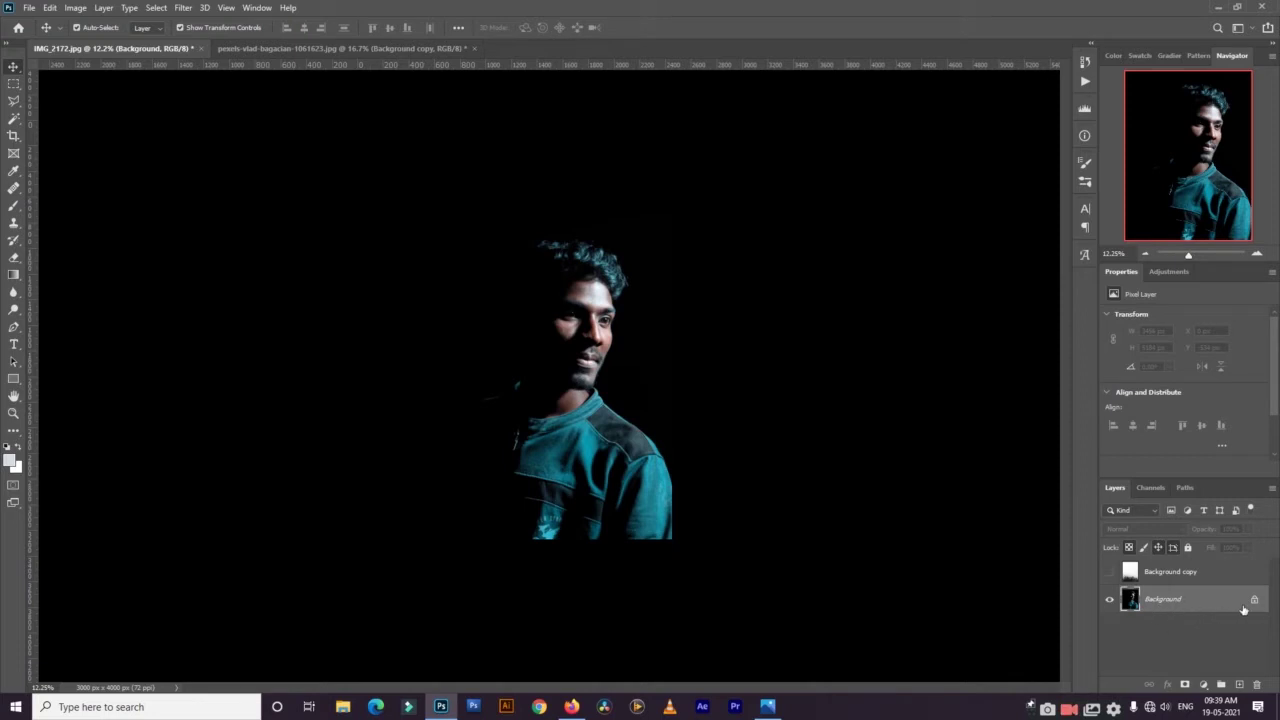
left_click_drag(1230, 604, 1239, 684)
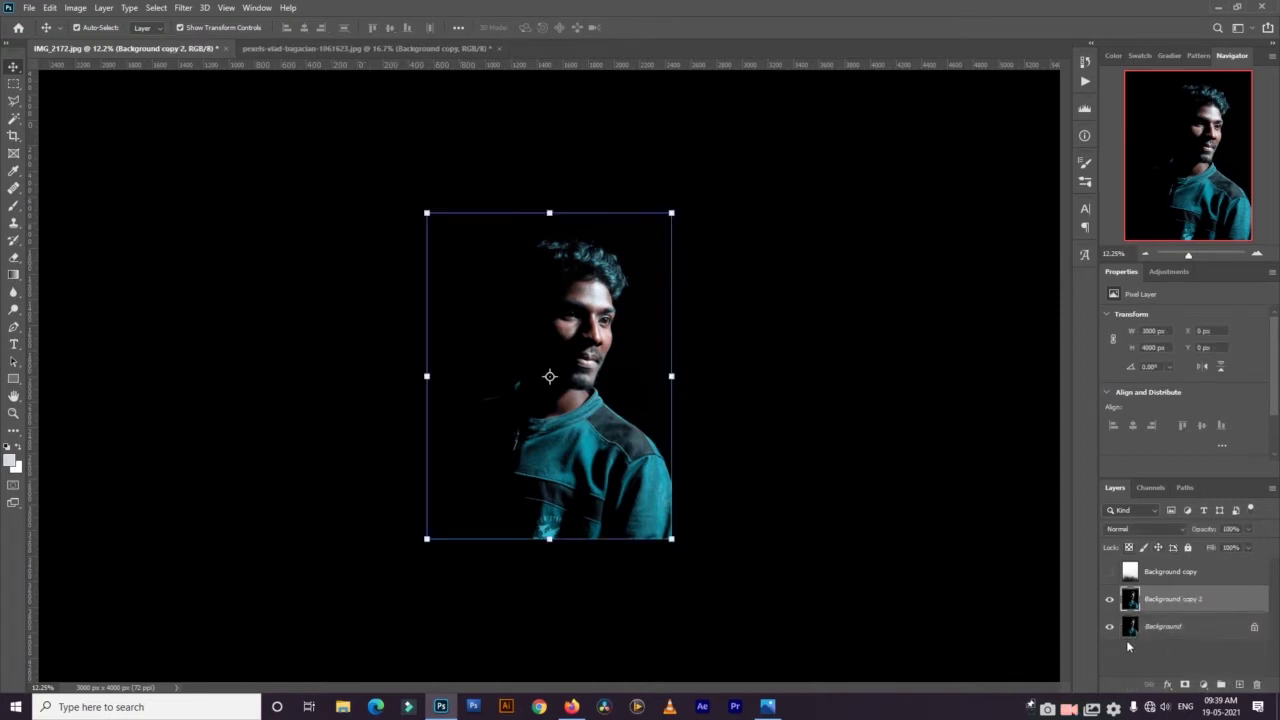
left_click(1109, 629)
left_click(1109, 572)
left_click(1141, 581)
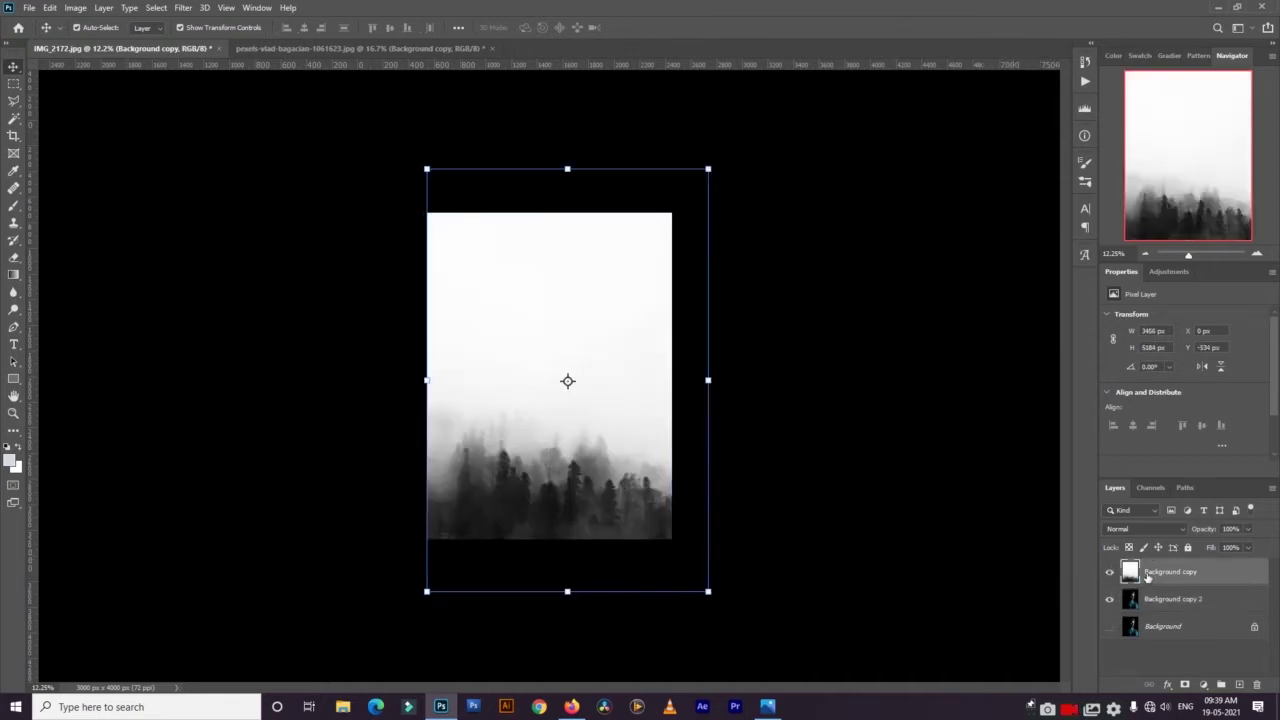
Rotate the forest layer -90°, scale it up, and shift it left over the face
left_click_drag(723, 387, 573, 249)
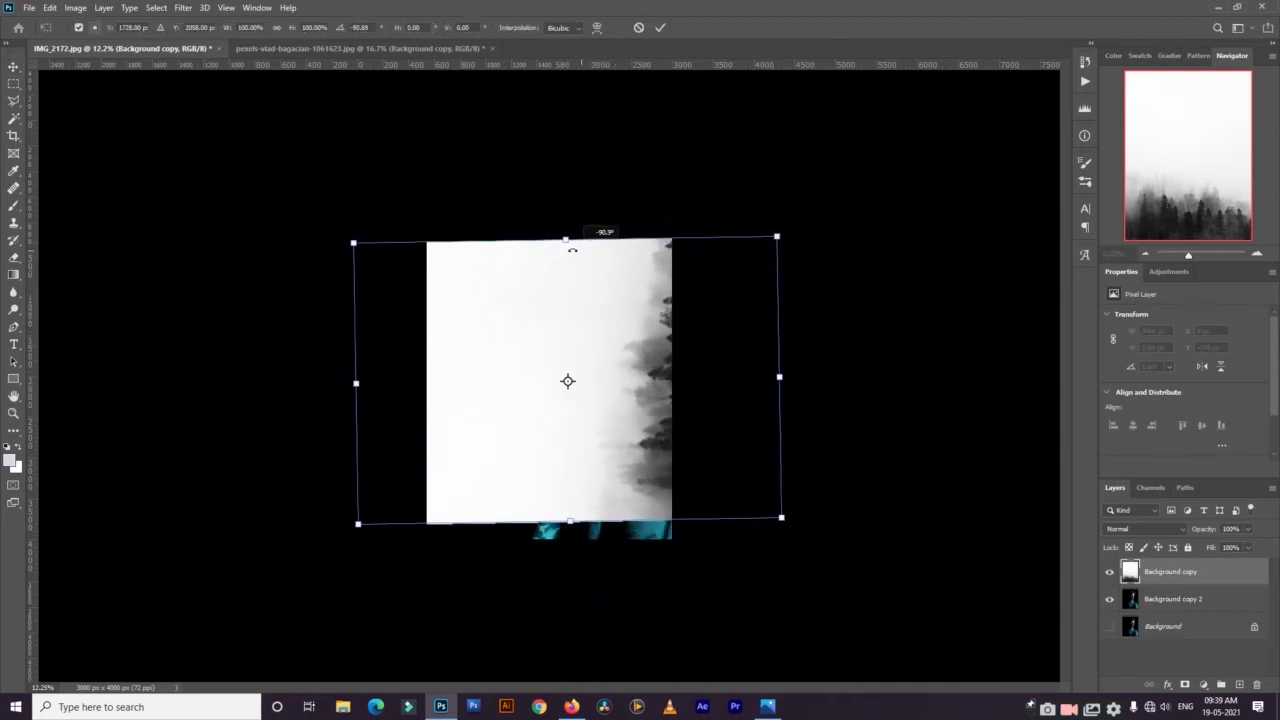
mouse_move(698, 375)
left_mouse_down()
mouse_move(612, 386)
mouse_move(586, 357)
left_mouse_up()
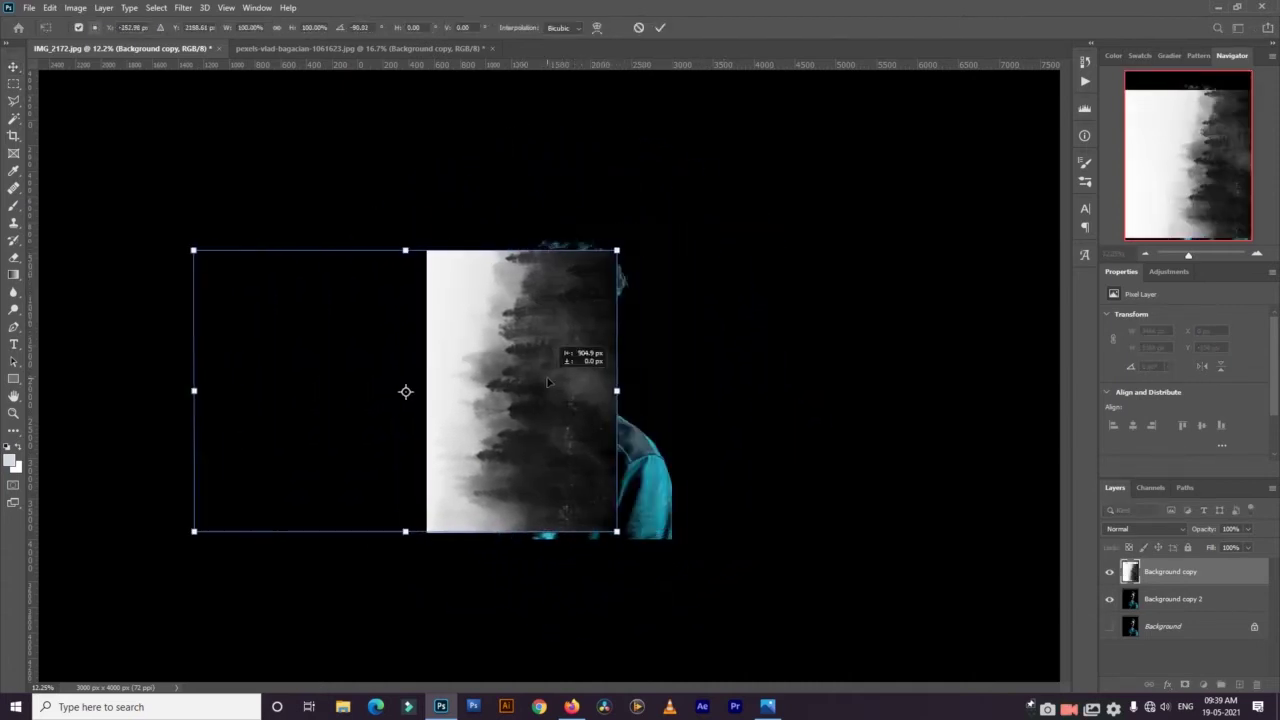
left_click_drag(622, 246, 657, 226)
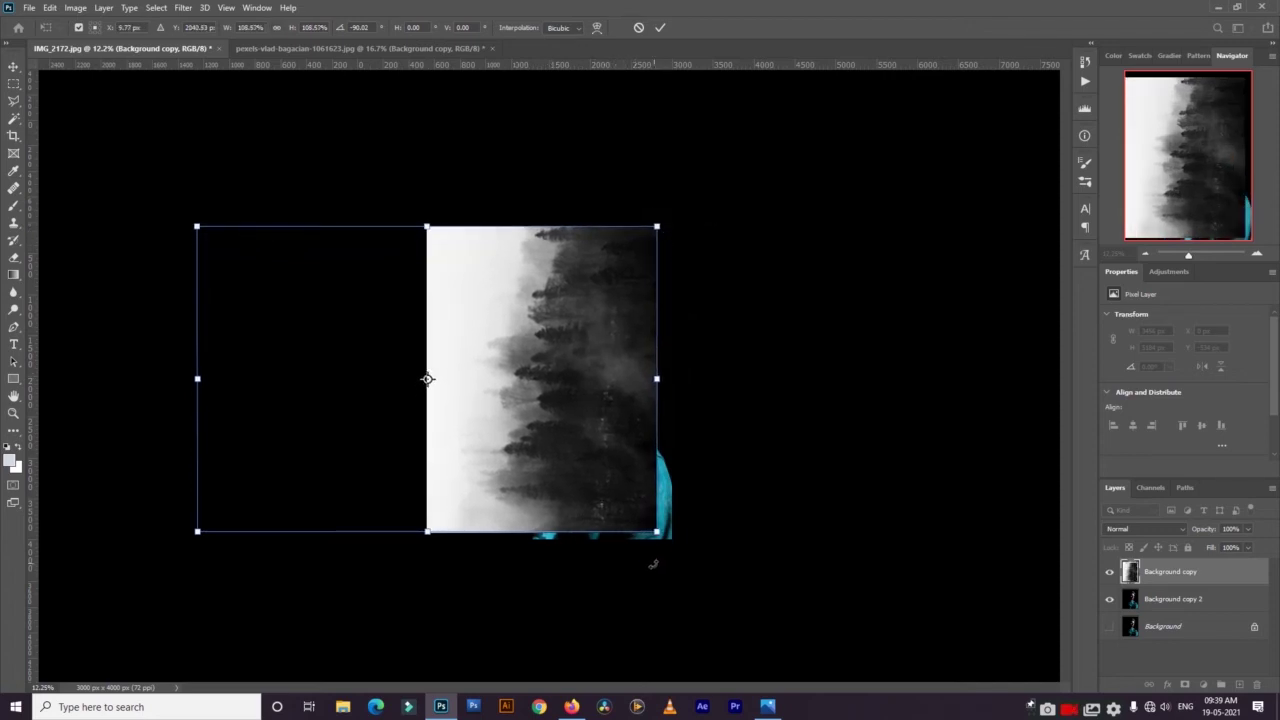
left_click_drag(657, 532, 675, 544)
key("Return")
mouse_move(640, 471)
left_mouse_down()
mouse_move(576, 422)
mouse_move(587, 425)
left_mouse_up()
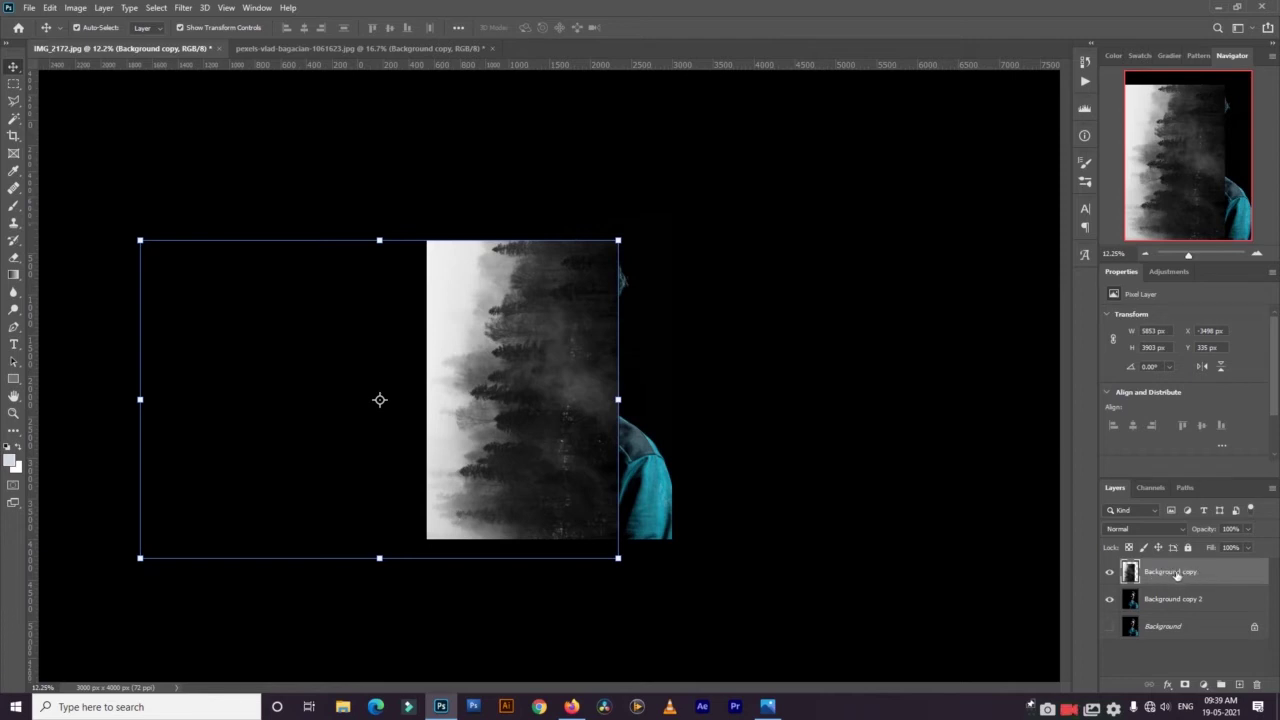
Set the forest layer's blend mode to Screen and select the Background copy 2 portrait layer
left_click(1139, 531)
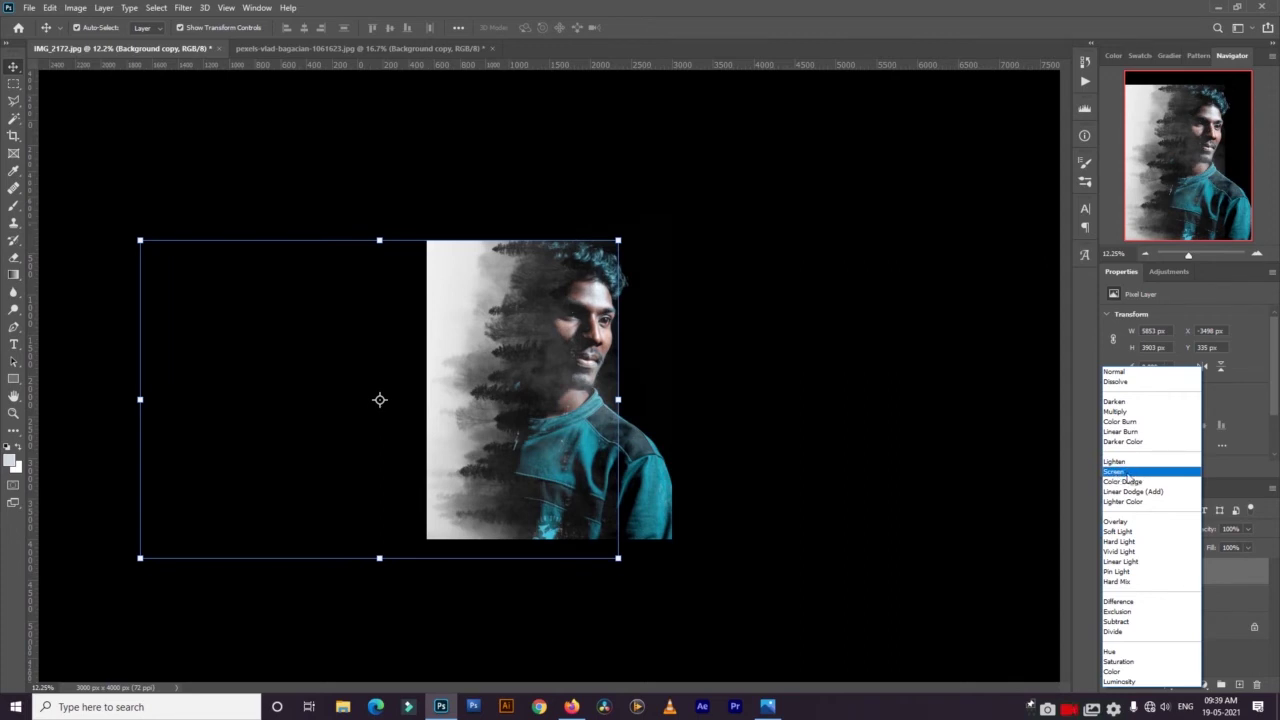
left_click(1122, 478)
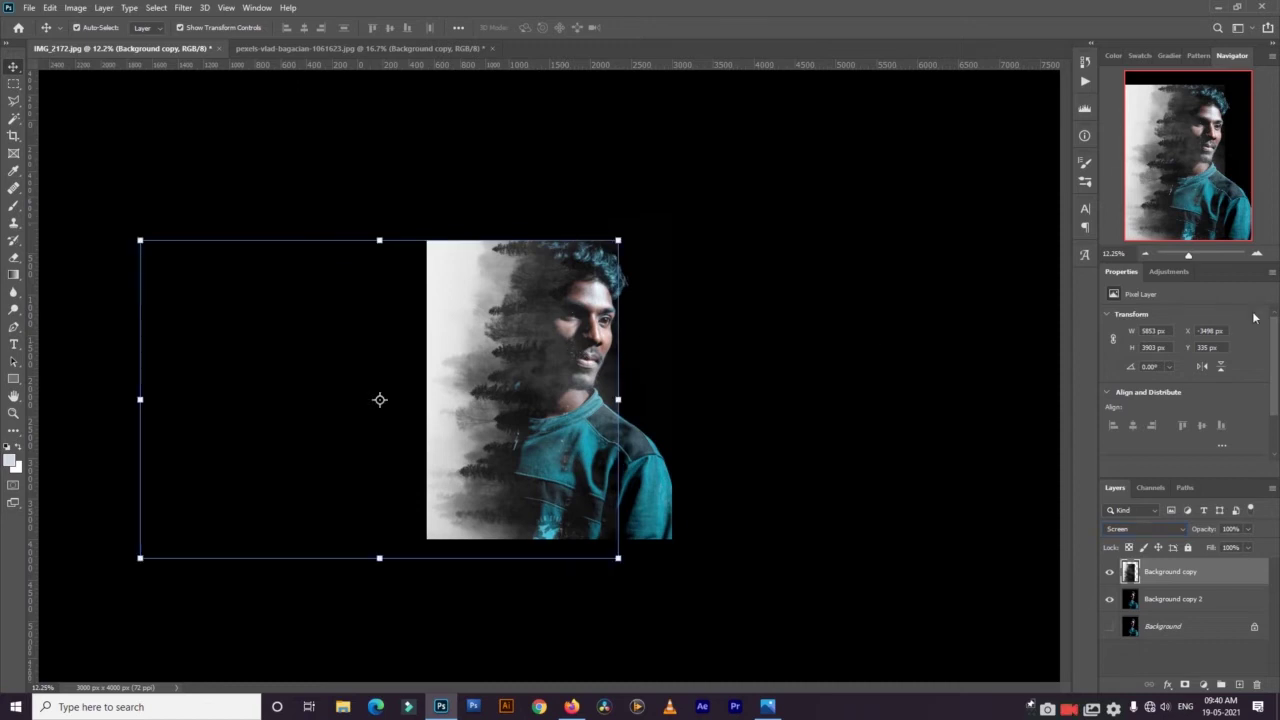
left_click_drag(1190, 258, 1192, 256)
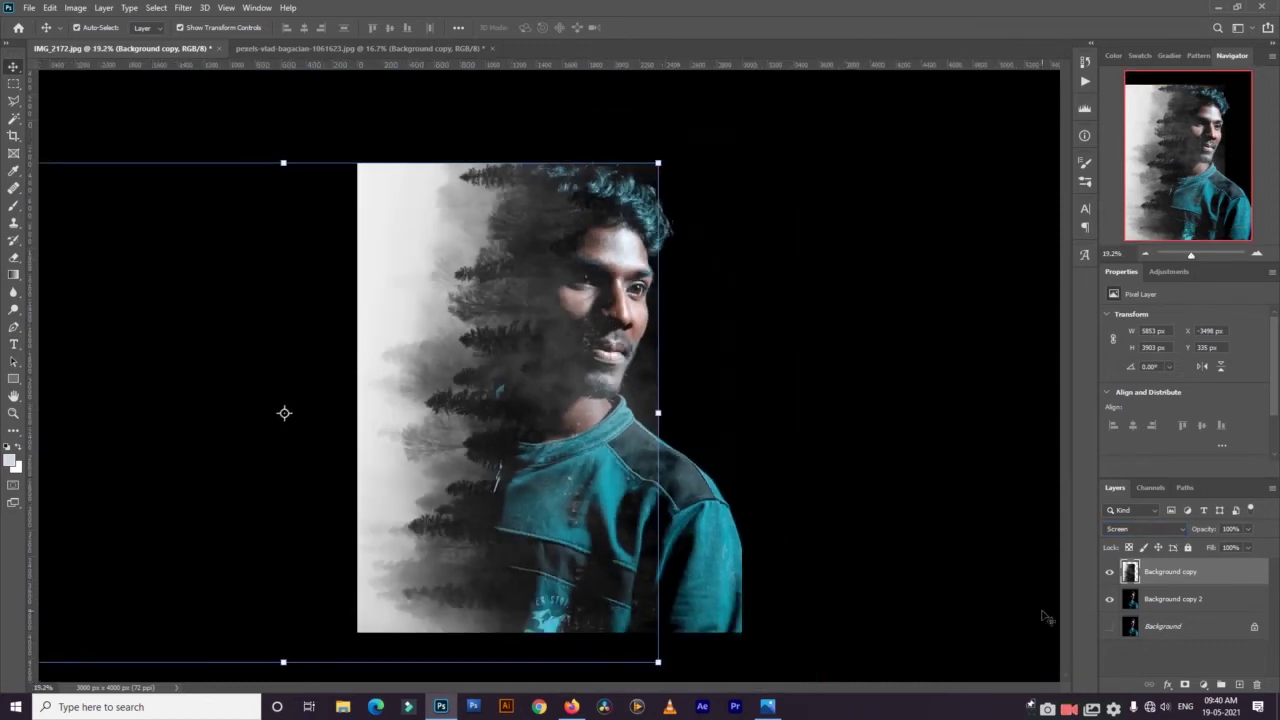
left_click(1172, 603)
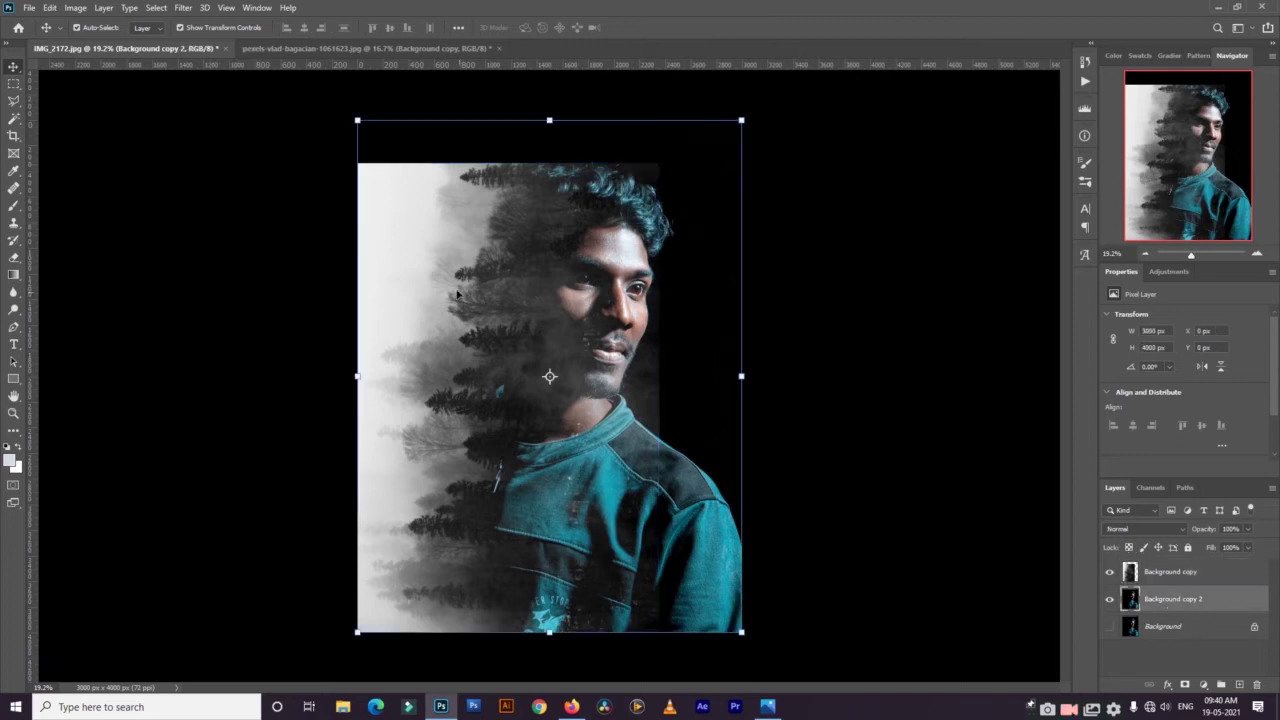
Apply a Black & White adjustment to Background copy 2, leaving Tint unchecked
left_click(75, 7)
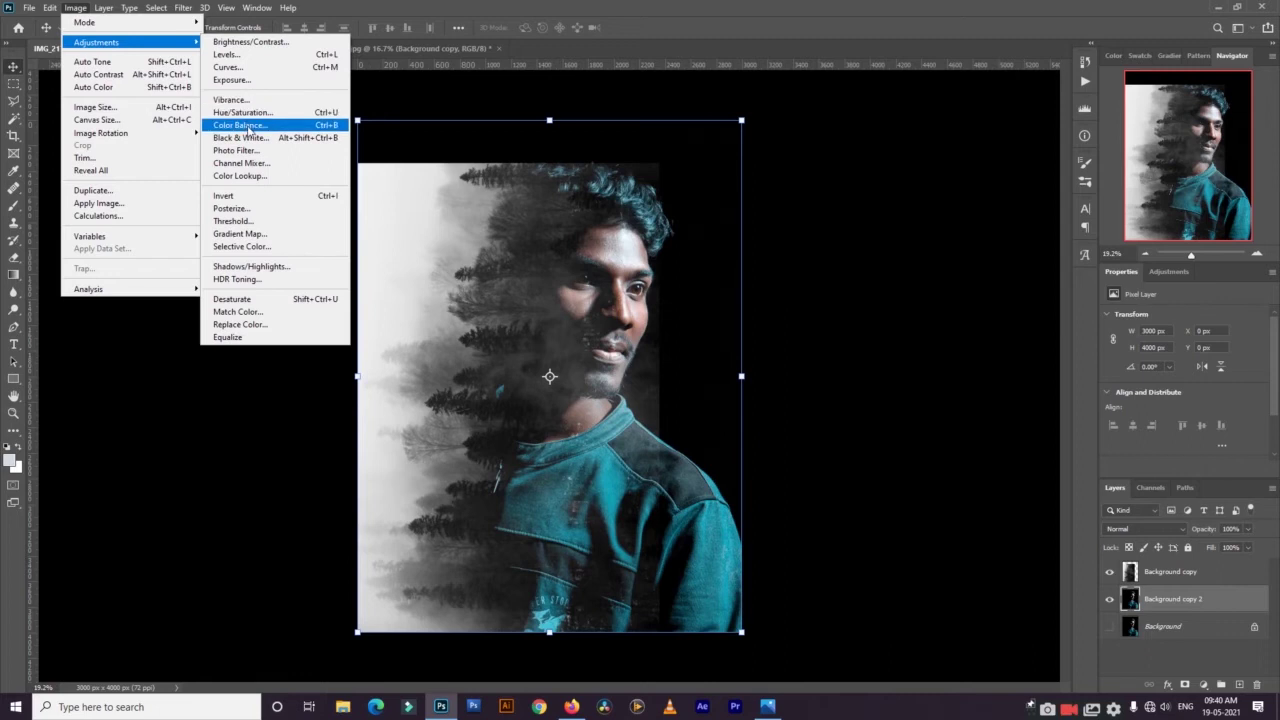
left_click(245, 137)
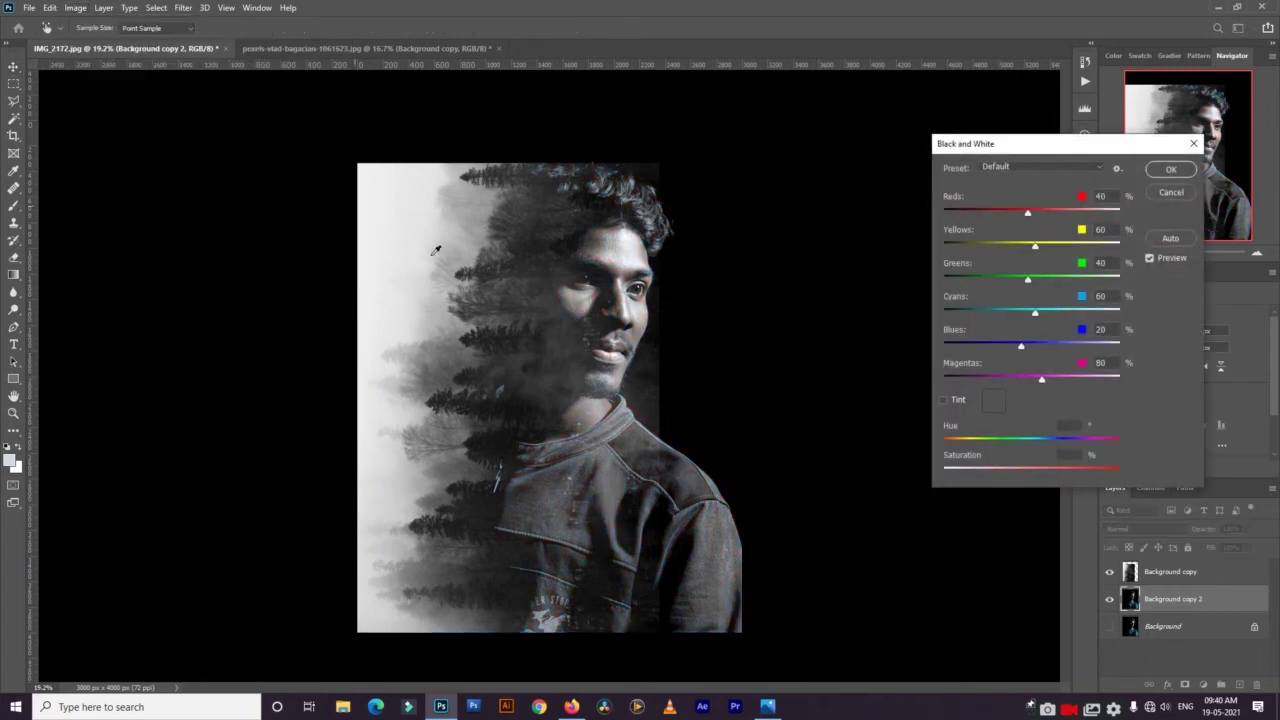
left_click(946, 399)
left_click(1161, 173)
key("v")
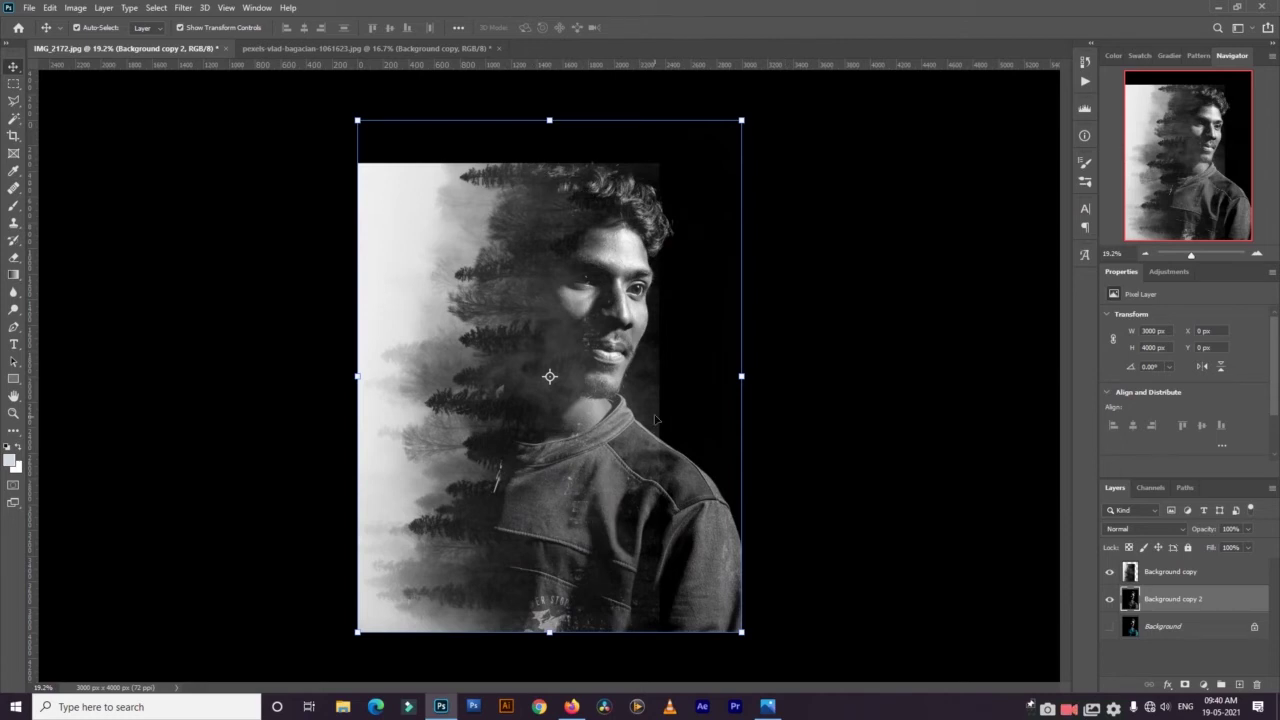
Nudge the forest layer right and down over the man's face
left_click(610, 390)
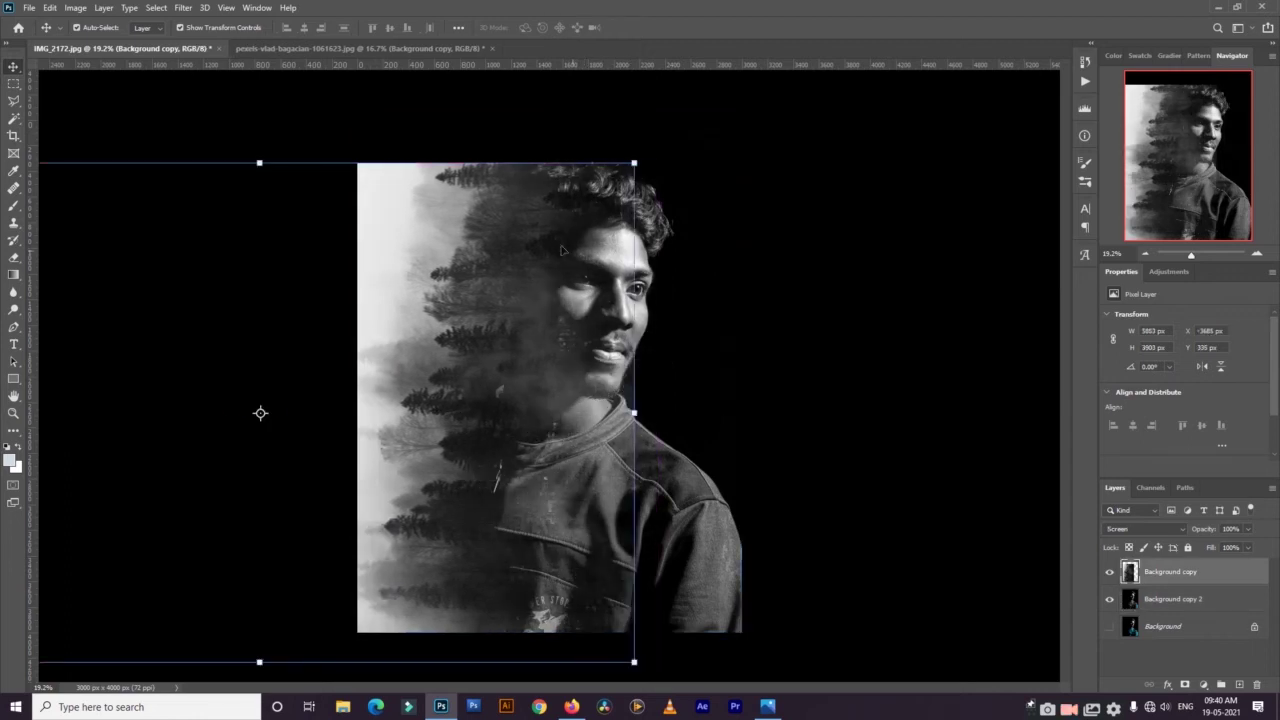
mouse_move(577, 417)
left_mouse_down()
mouse_move(604, 437)
mouse_move(588, 384)
left_mouse_up()
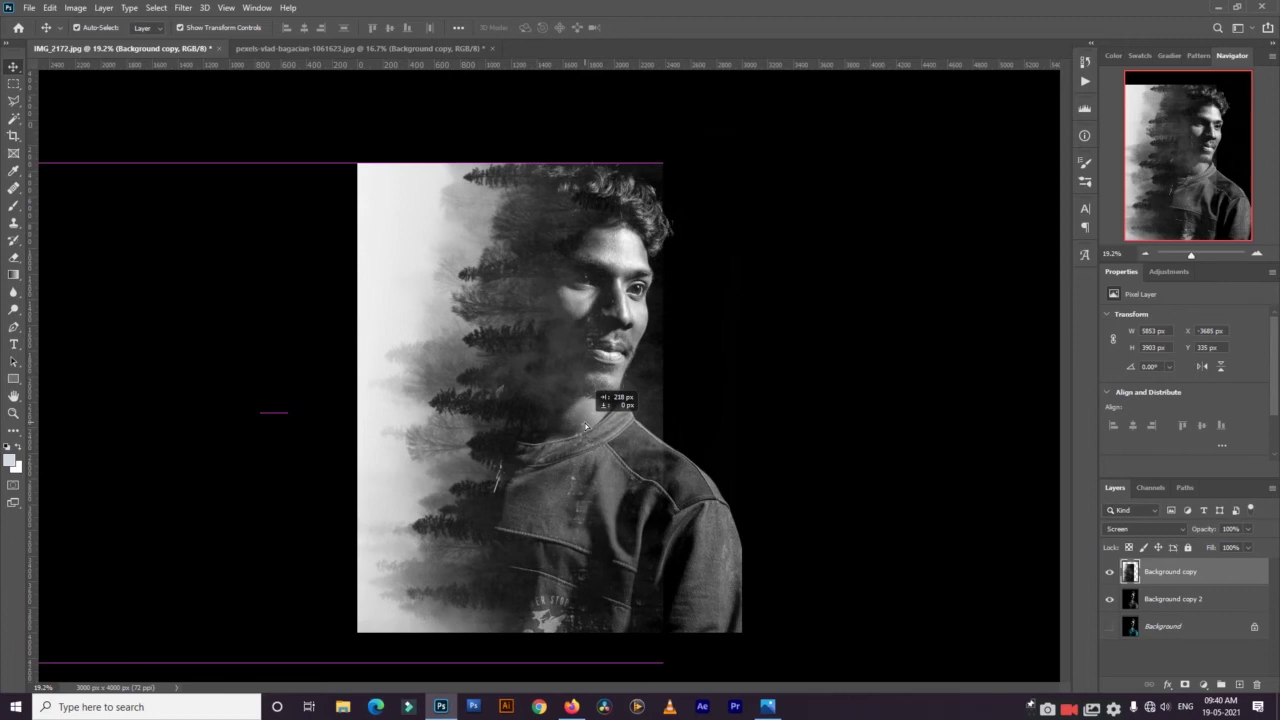
left_click_drag(588, 384, 614, 386)
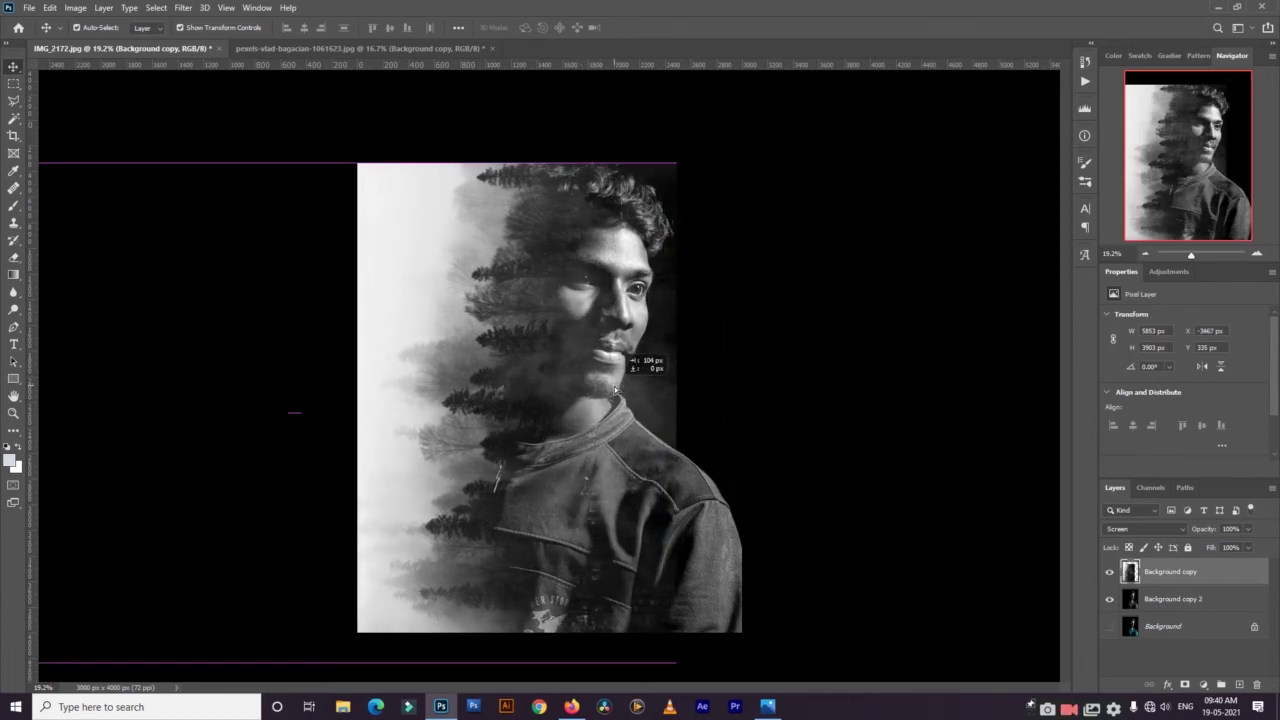
Enlarge the portrait layer to about 111% and shift it down and left
left_click(711, 546)
left_click_drag(706, 547, 670, 551)
mouse_move(772, 131)
left_mouse_down()
mouse_move(845, 91)
mouse_move(837, 100)
left_mouse_up()
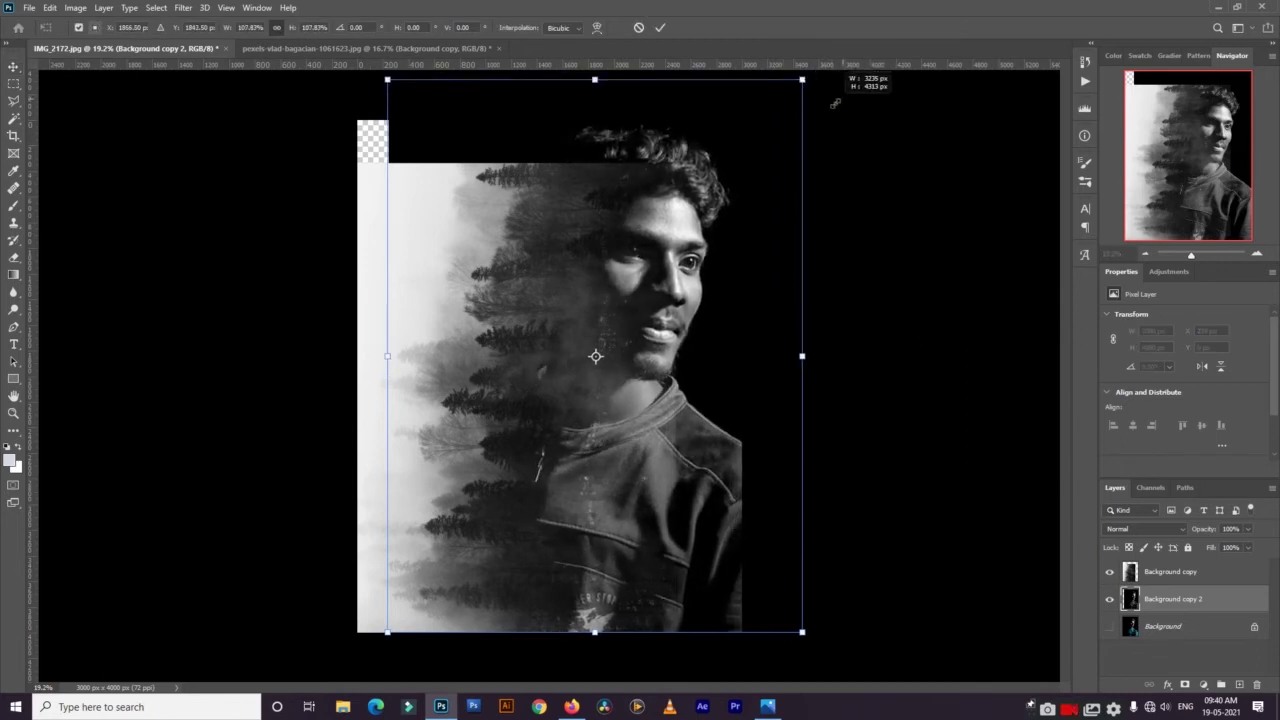
left_click_drag(724, 468, 700, 487)
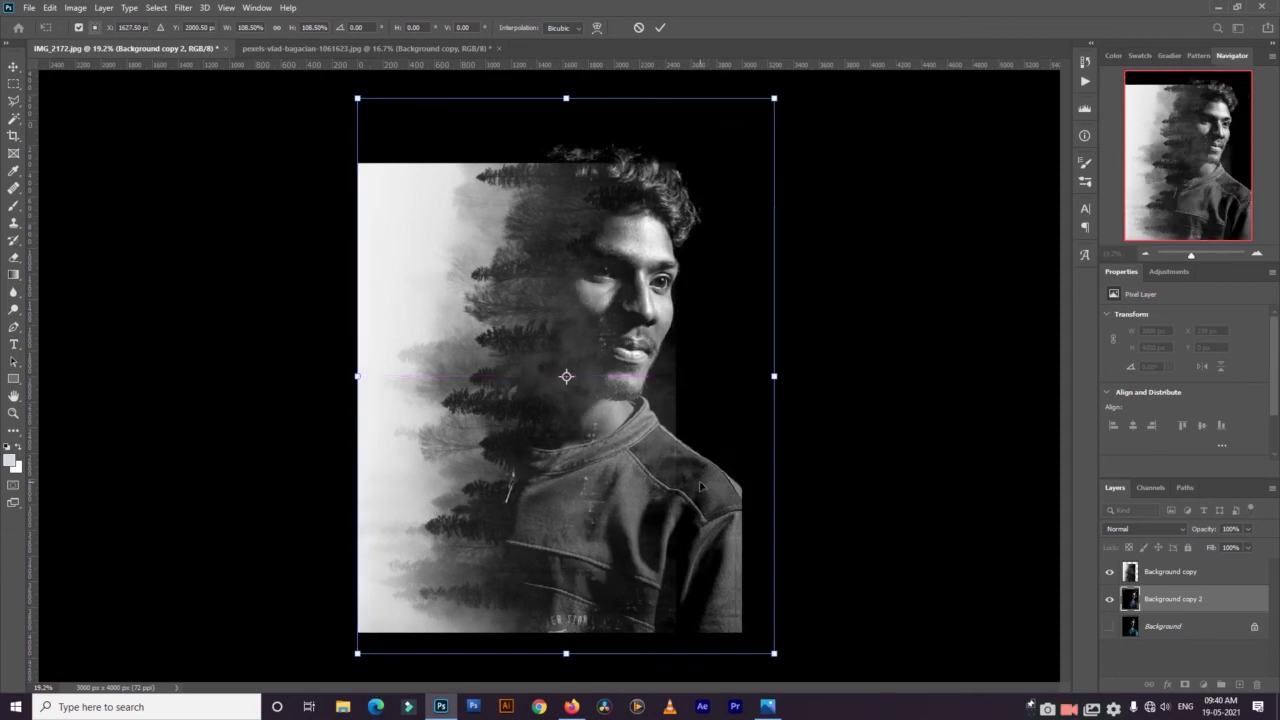
key("Return")
Enlarge the forest layer and reposition it left and slightly up over the face
key("alt+bracketright")
mouse_move(698, 153)
left_mouse_down()
mouse_move(772, 128)
mouse_move(719, 164)
mouse_move(722, 147)
left_mouse_up()
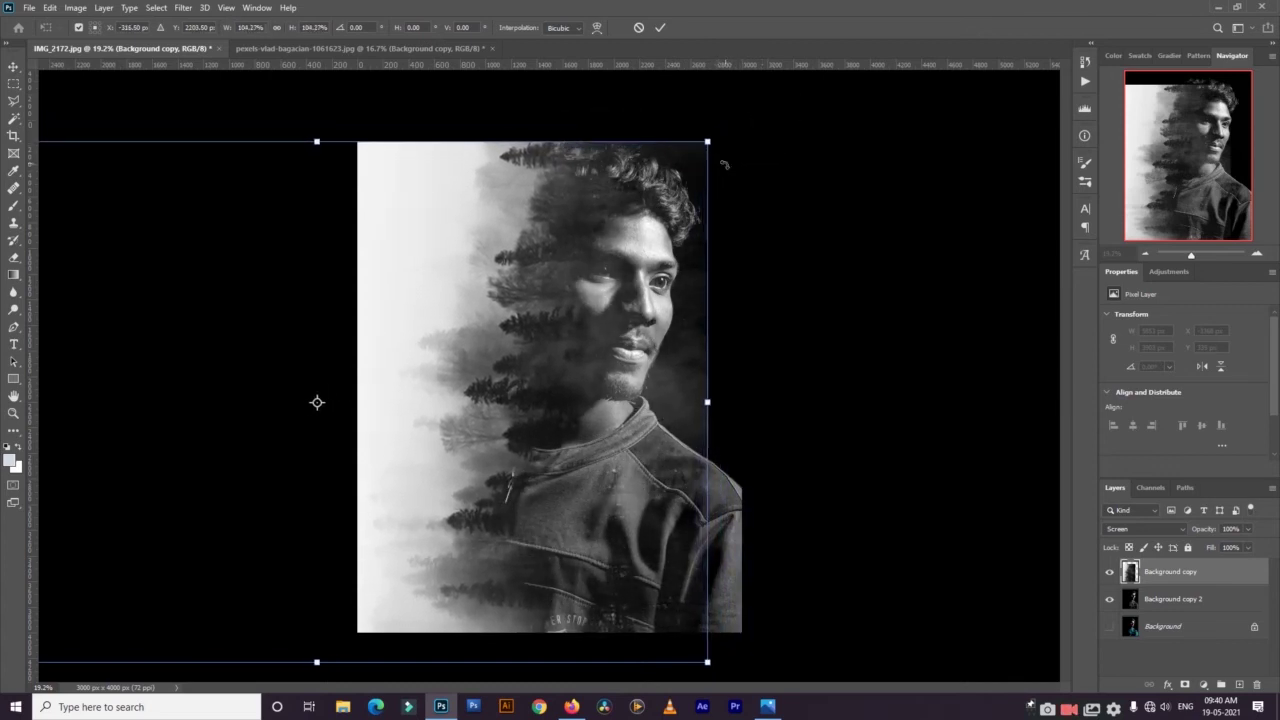
left_click_drag(604, 240, 577, 248)
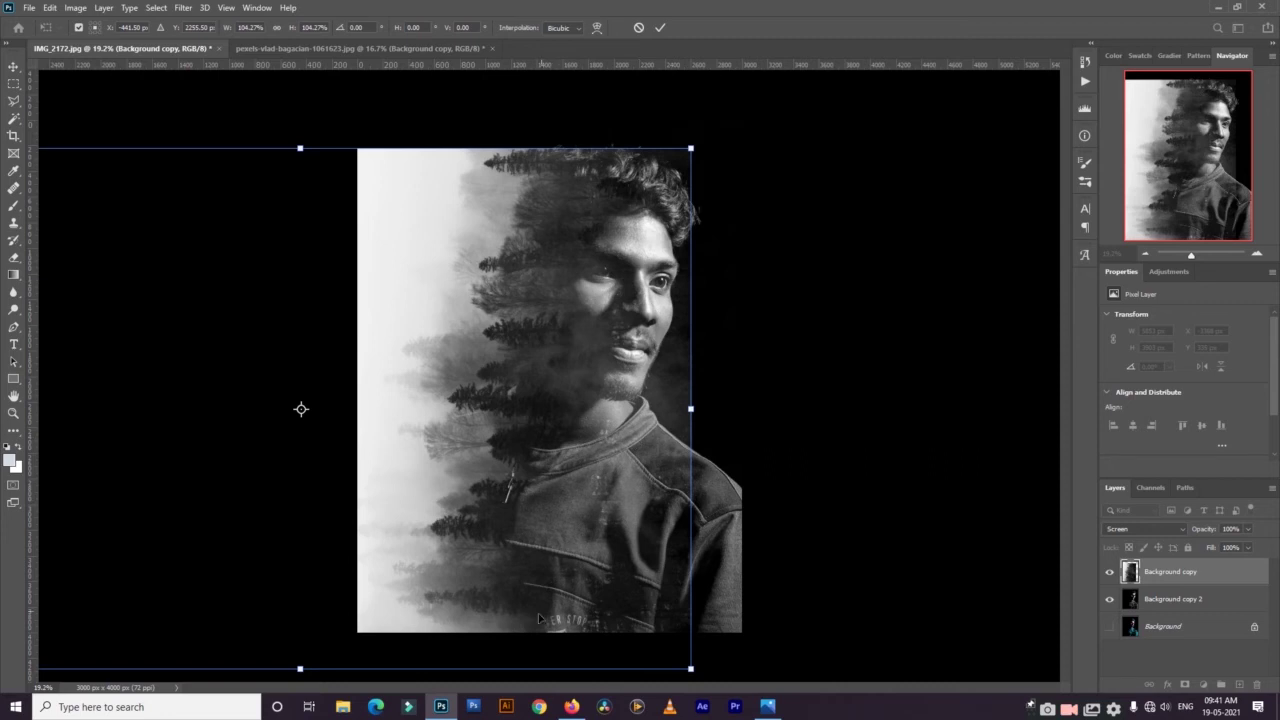
key("Return")
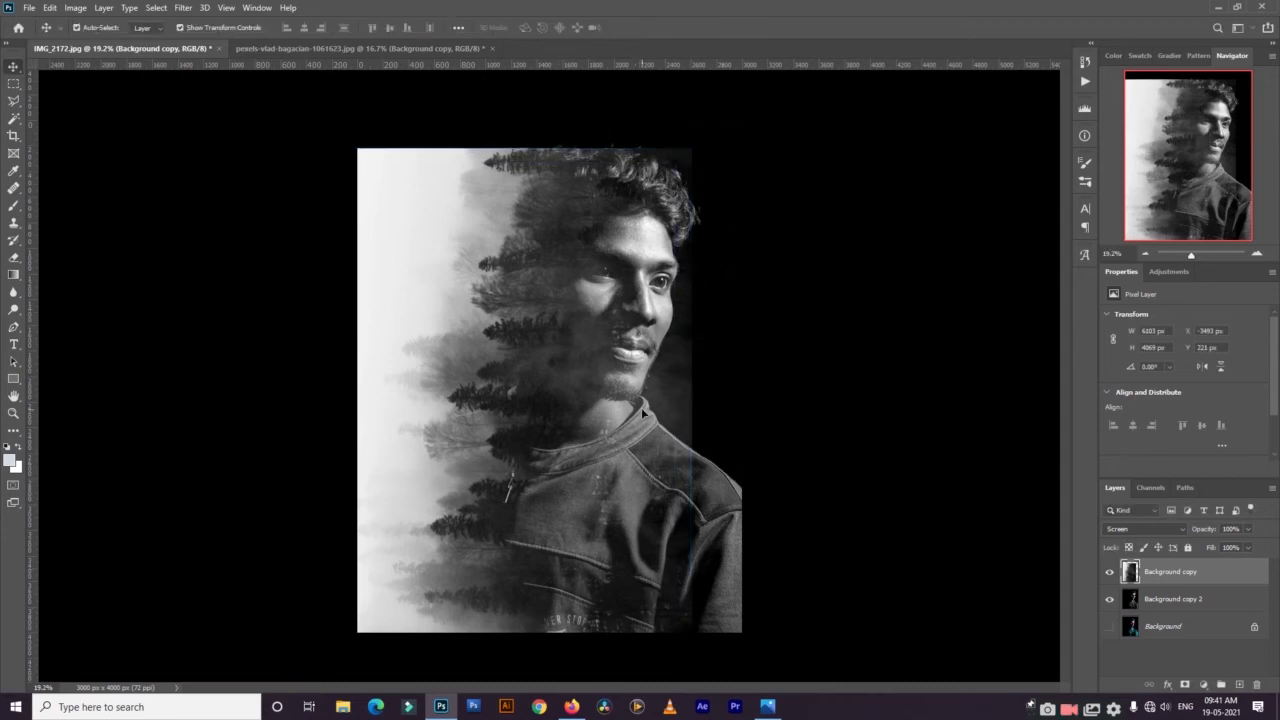
key("ctrl+t")
left_click_drag(594, 185, 599, 183)
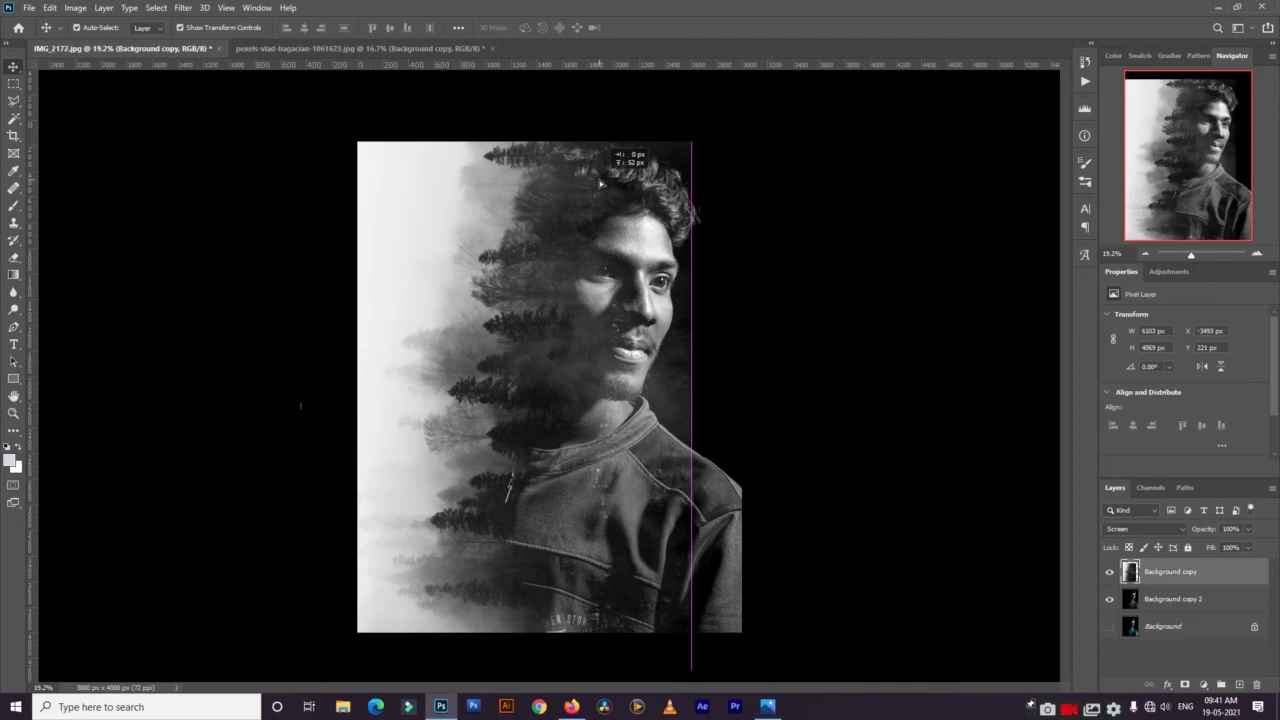
left_click(766, 437)
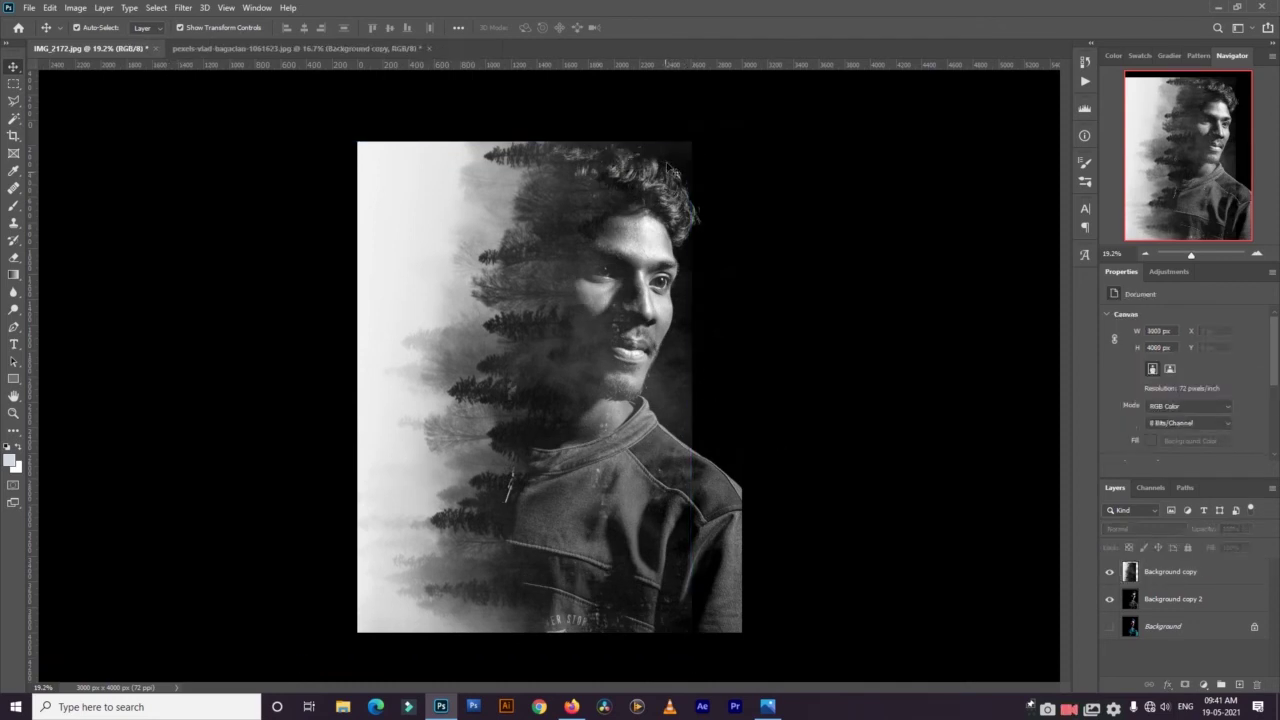
Softly erase the forest layer beside the neck and shirt with a 26% opacity eraser
left_click(13, 260)
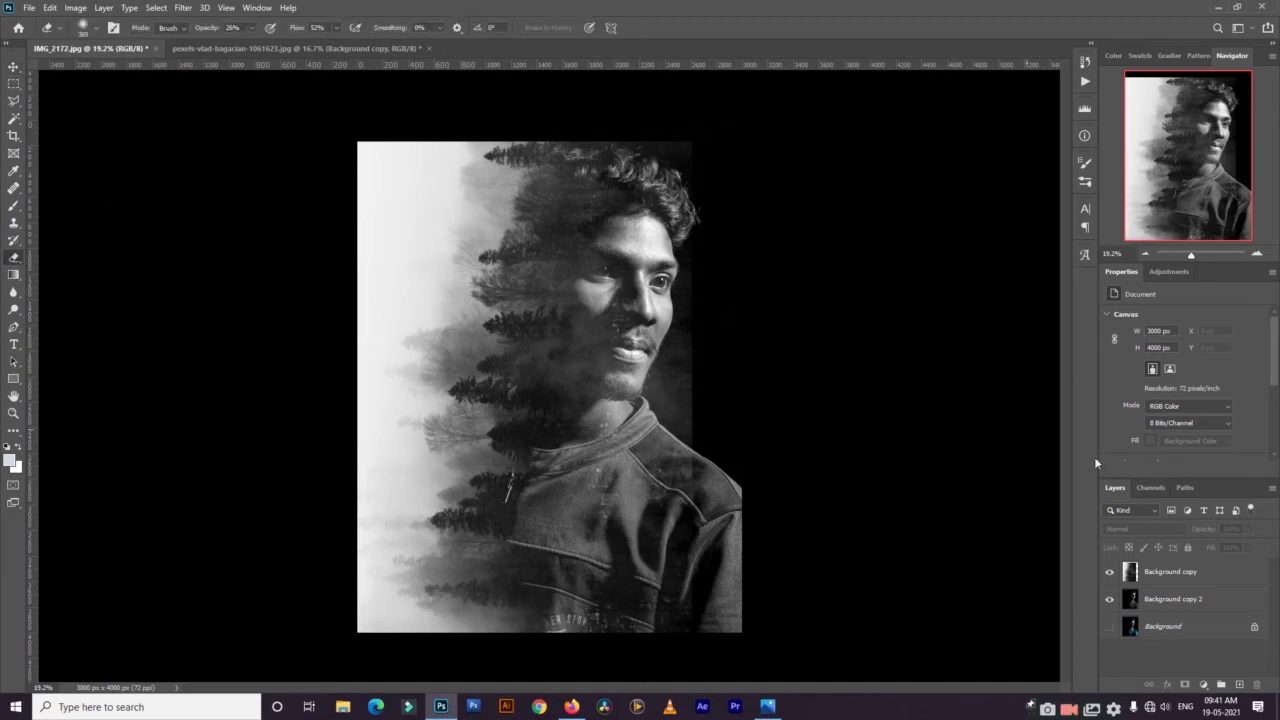
left_click(1160, 574)
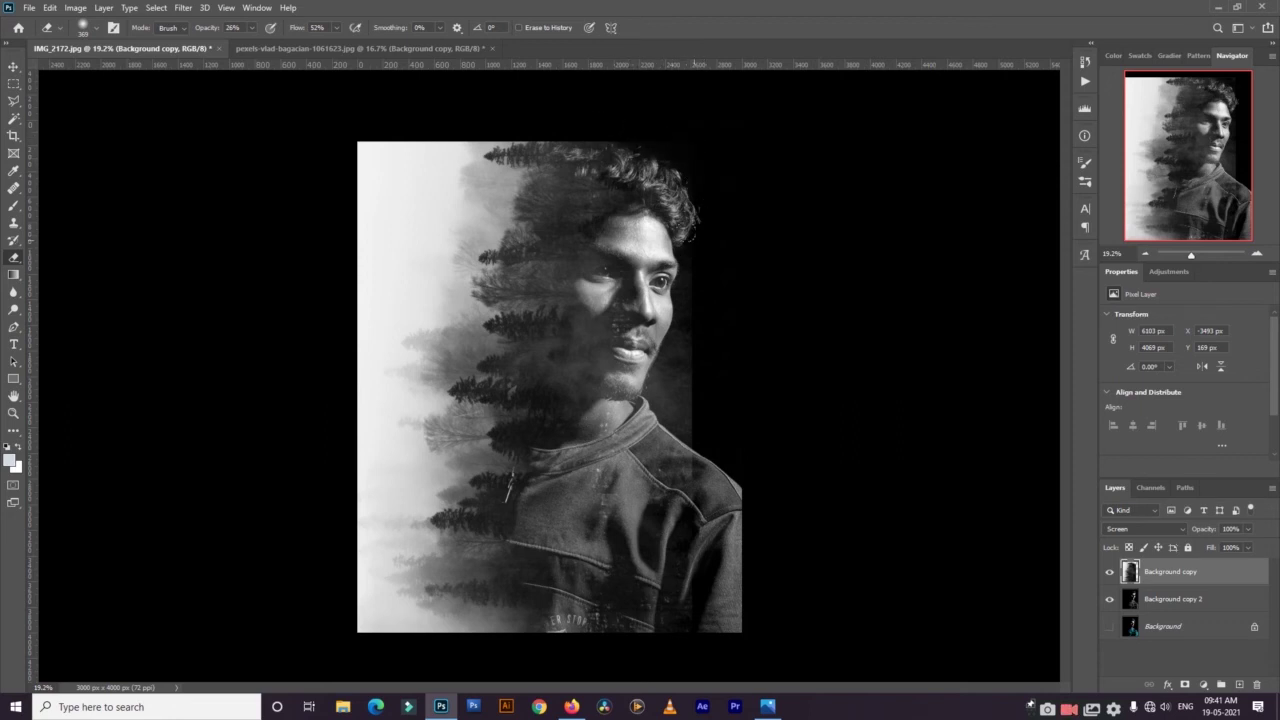
left_click_drag(676, 353, 695, 416)
right_click(664, 349)
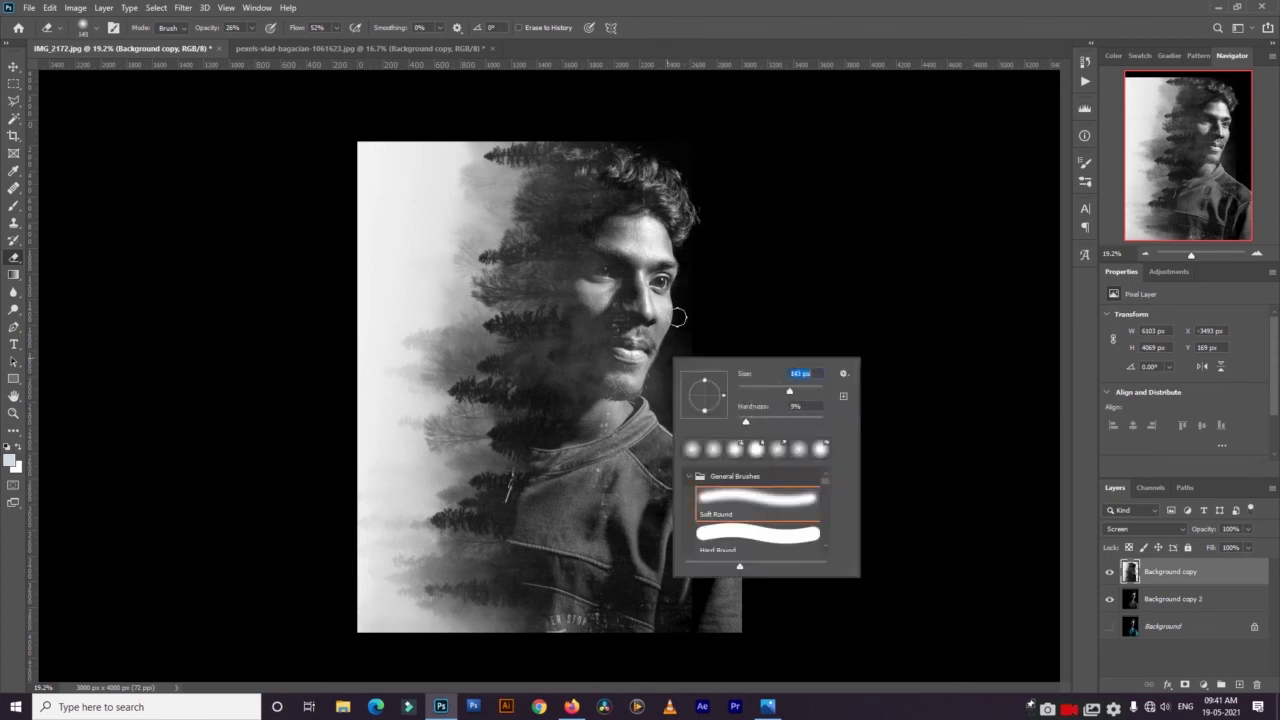
left_click(830, 337)
left_click(662, 408)
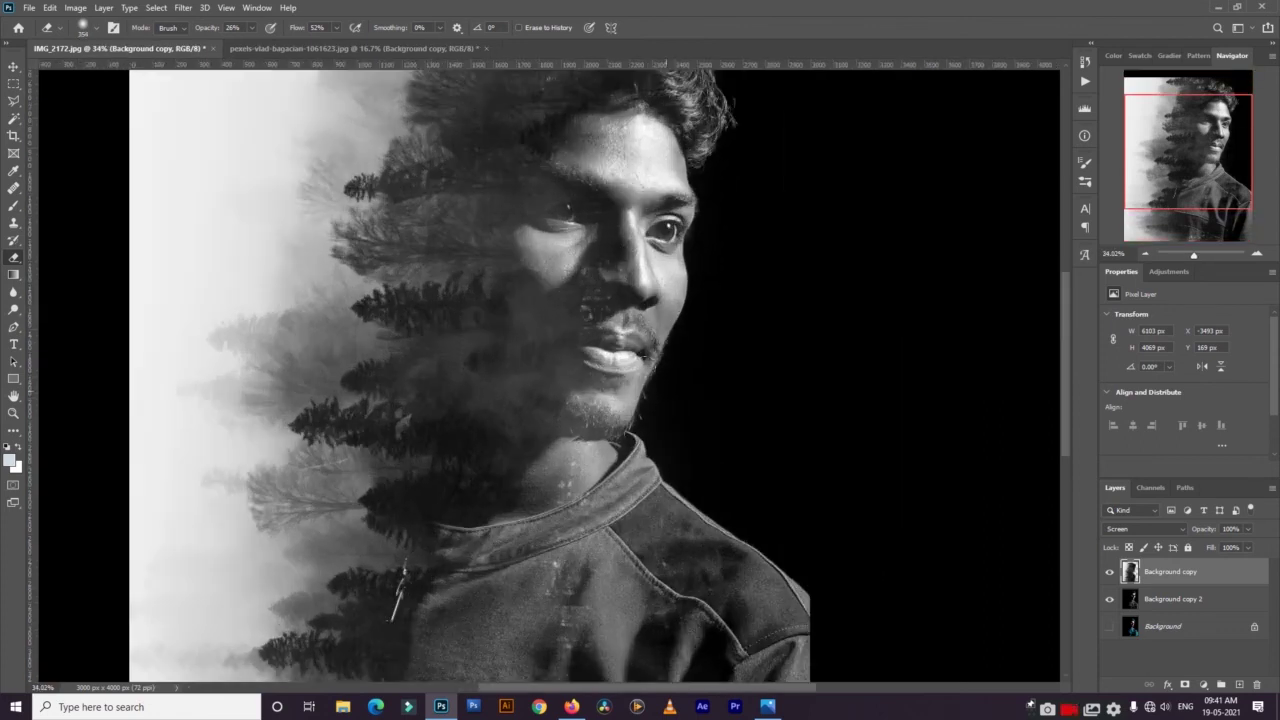
Erase the forest layer along the top edge of the hair
scroll(653, 354, "up", 3)
left_click_drag(690, 216, 415, 115)
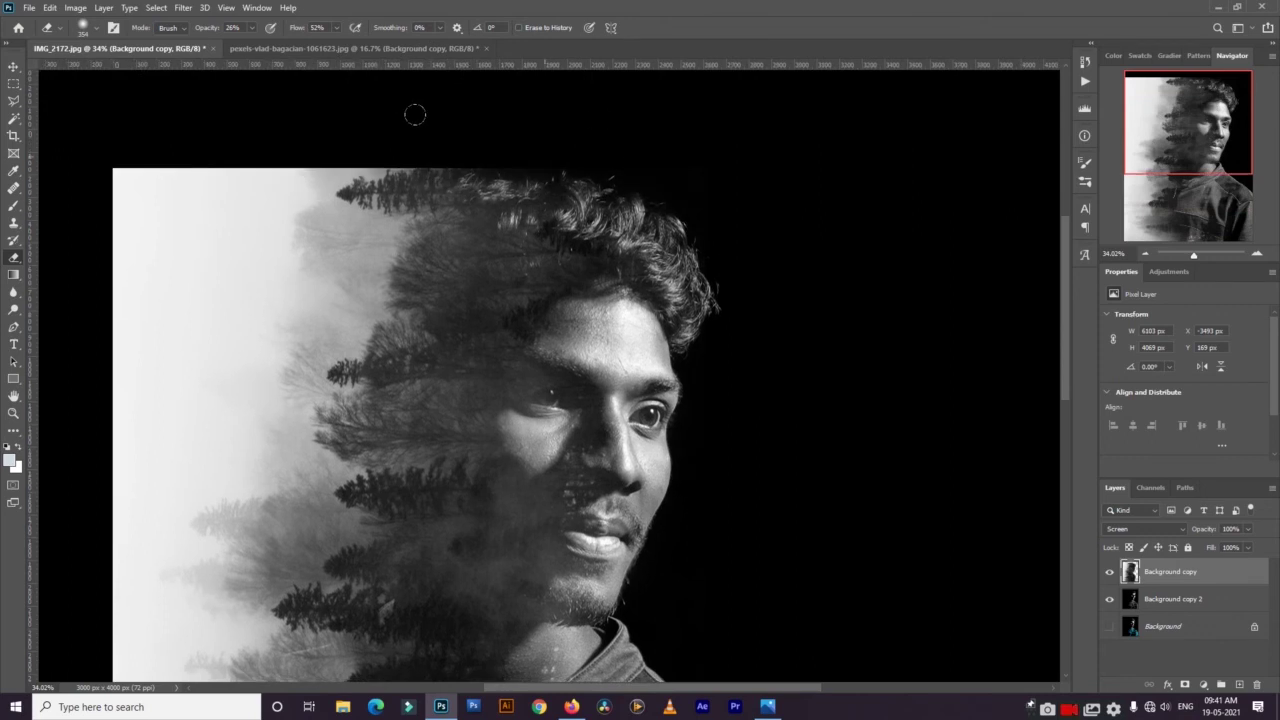
scroll(585, 375, "down", 2)
scroll(585, 375, "down", 3)
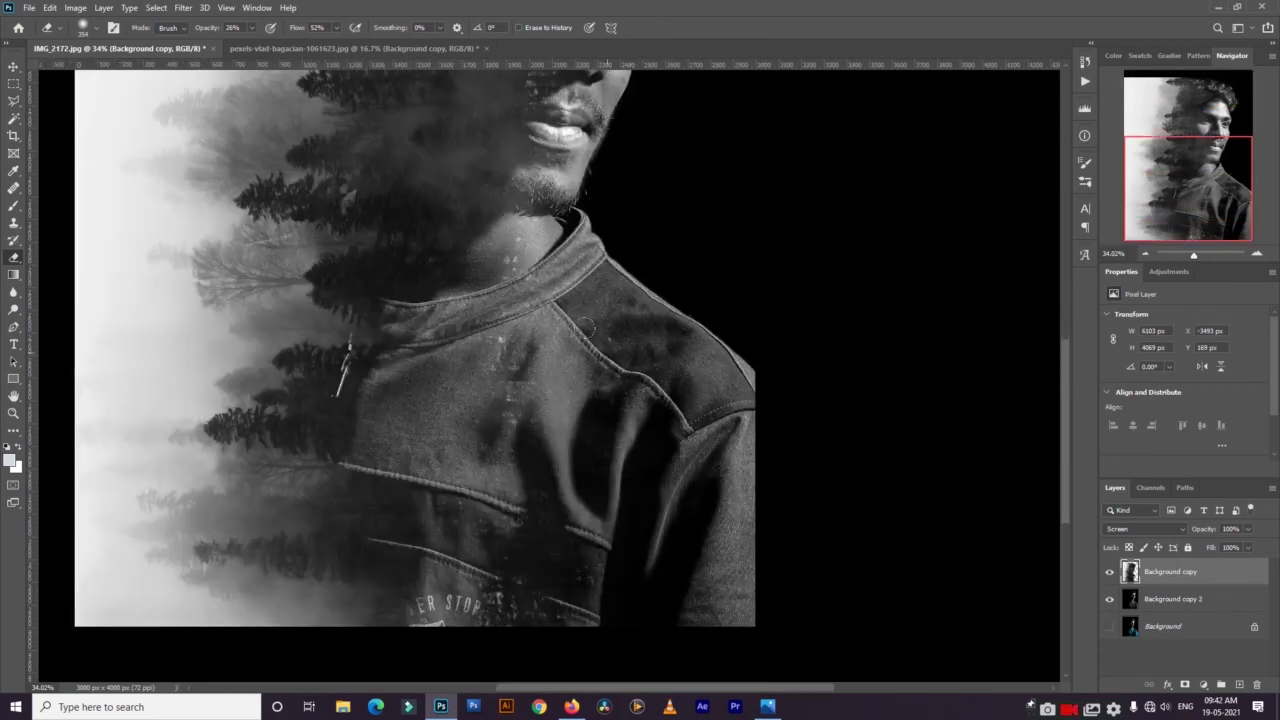
scroll(343, 368, "up", 3)
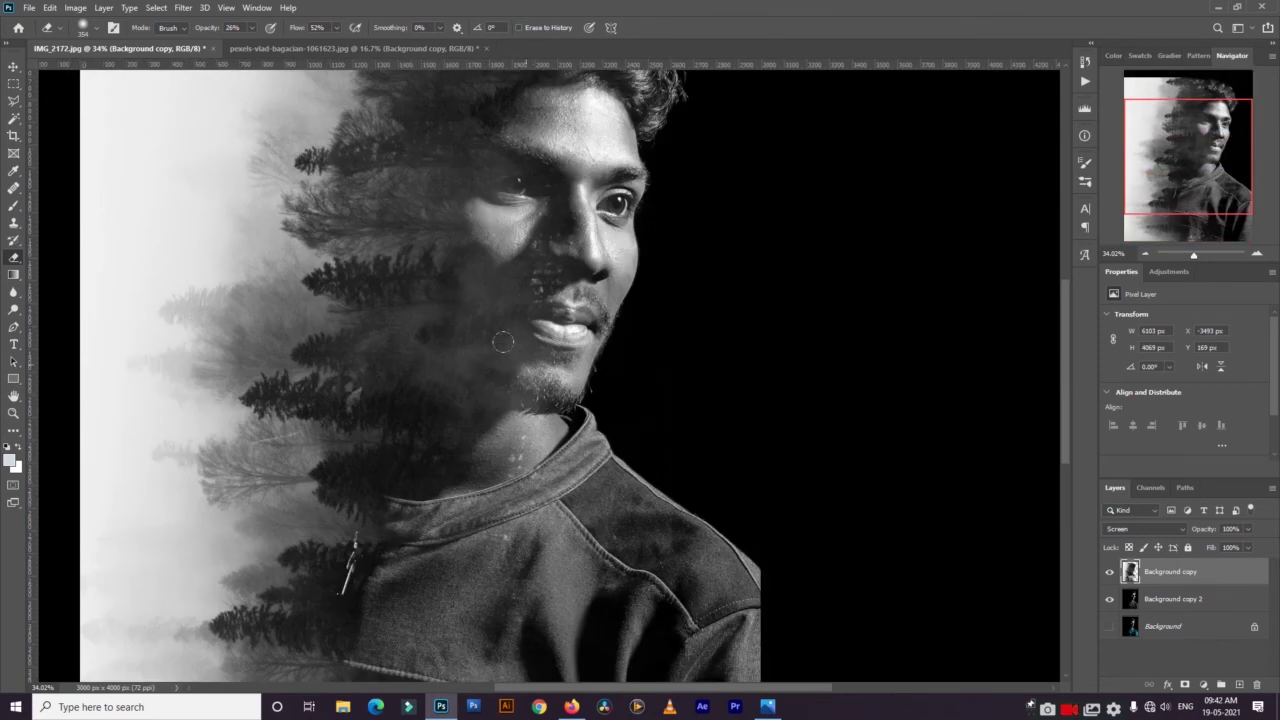
scroll(560, 300, "up", 1)
scroll(580, 330, "up", 2)
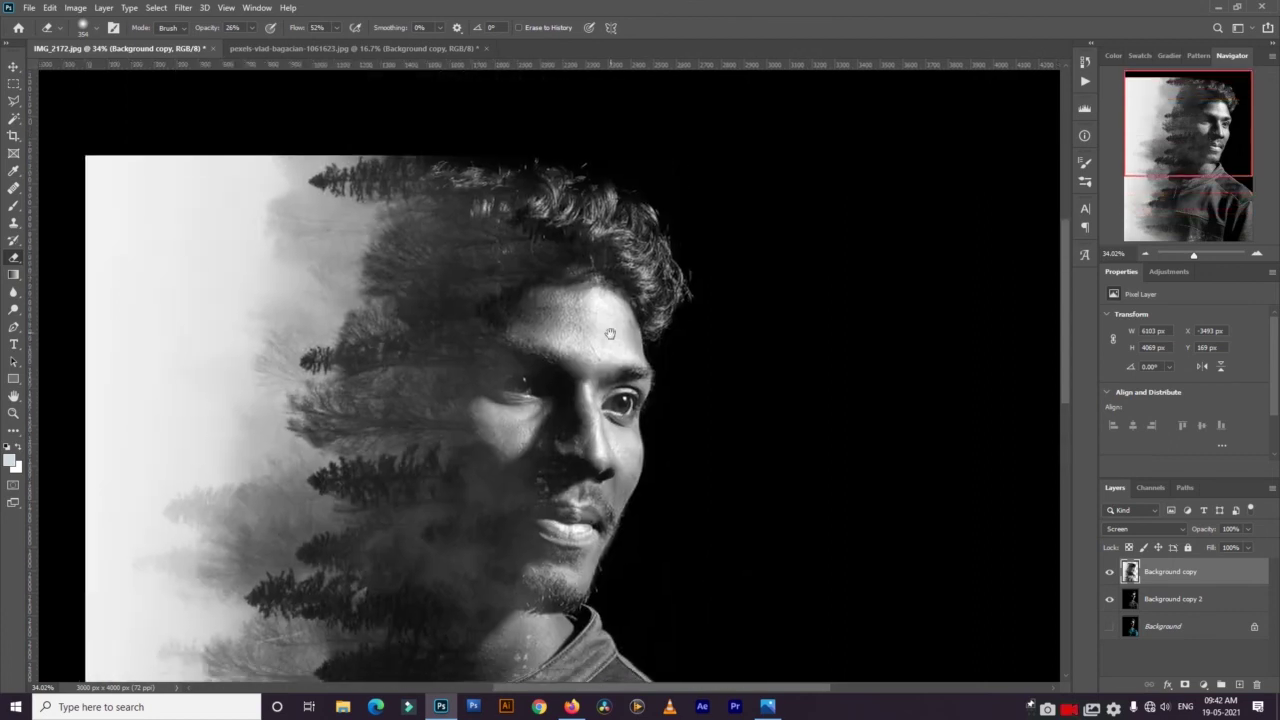
scroll(549, 283, "up", 3)
scroll(578, 375, "down", 2)
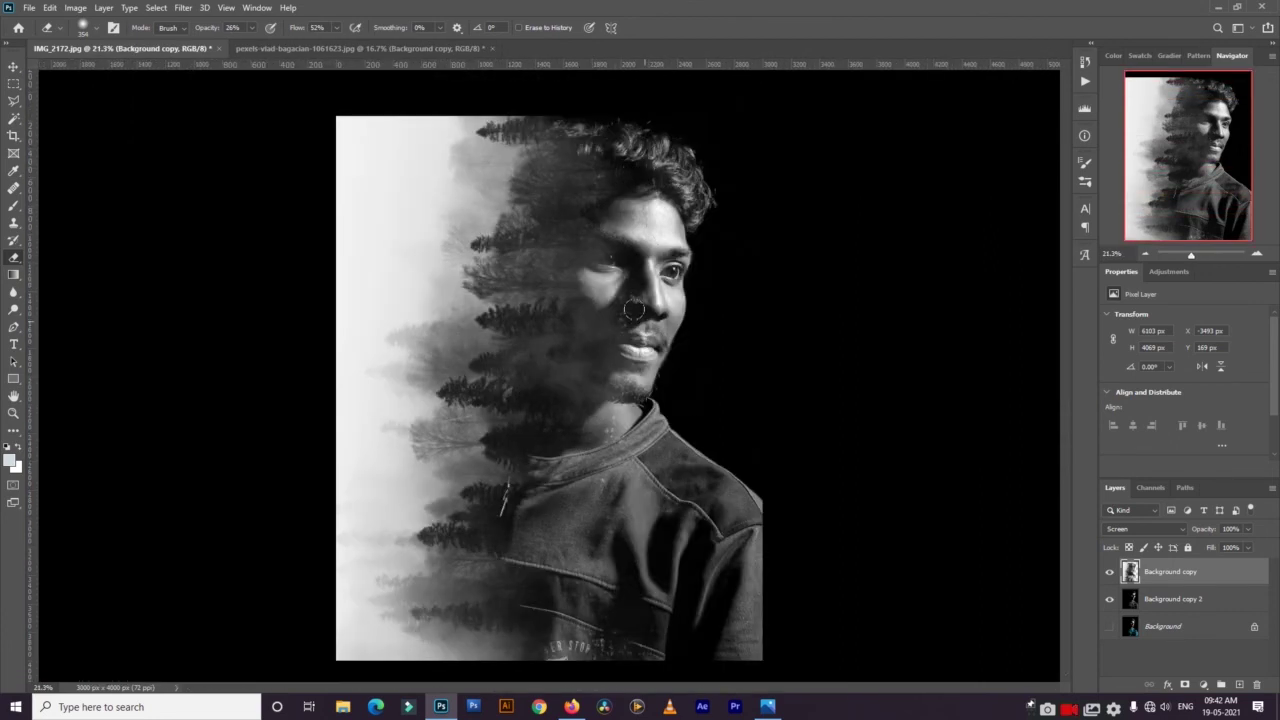
left_click_drag(1191, 255, 1191, 258)
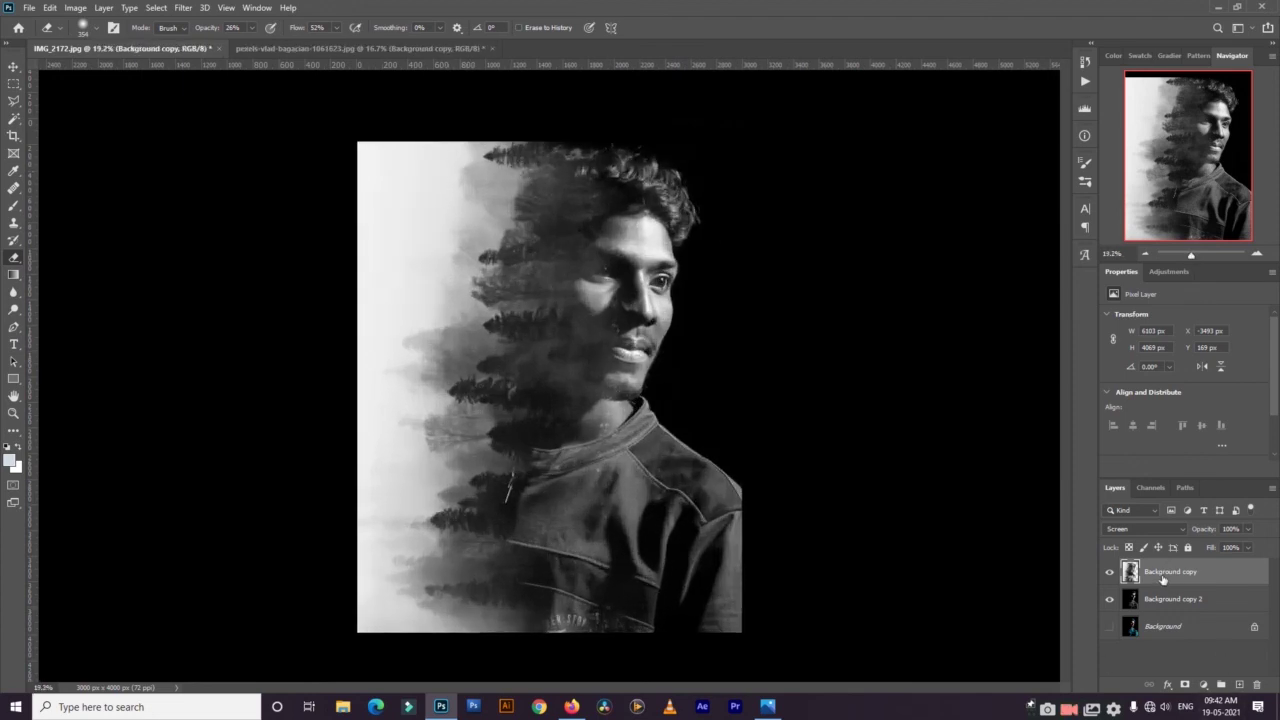
Merge the forest and portrait layers into a single layer
left_click(1181, 607, "shift")
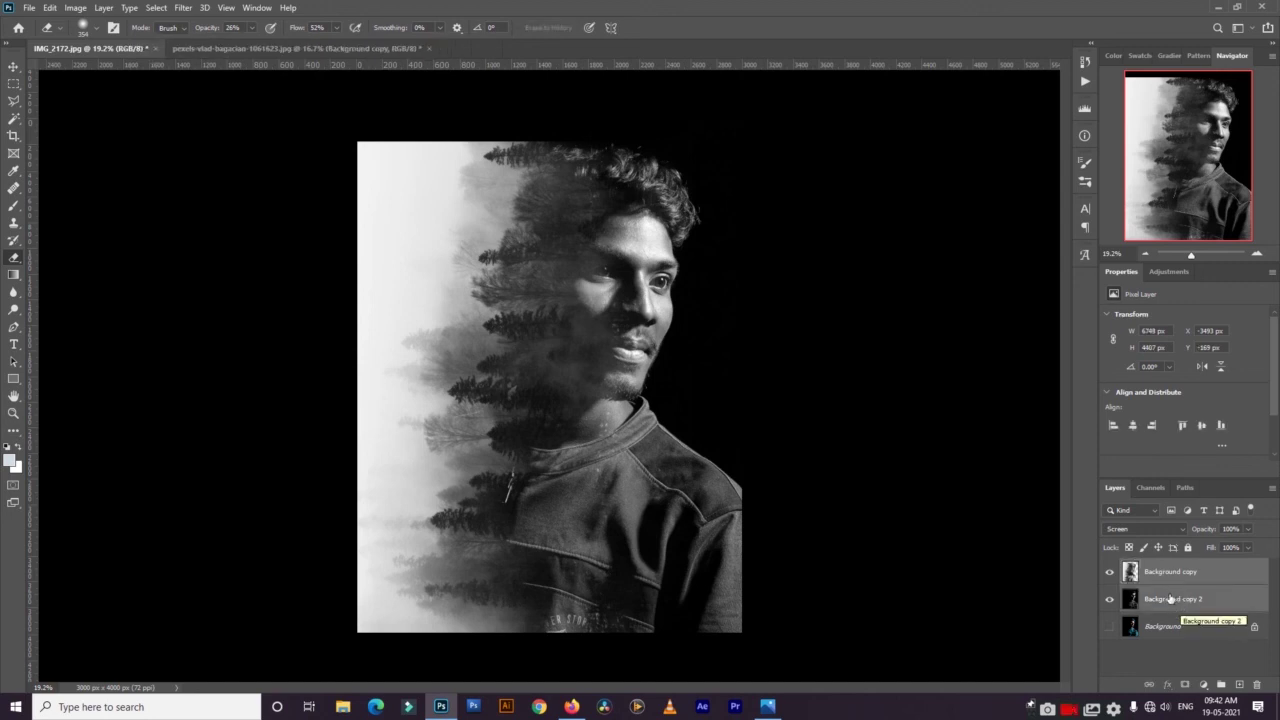
key("ctrl+e")
left_click(1109, 572)
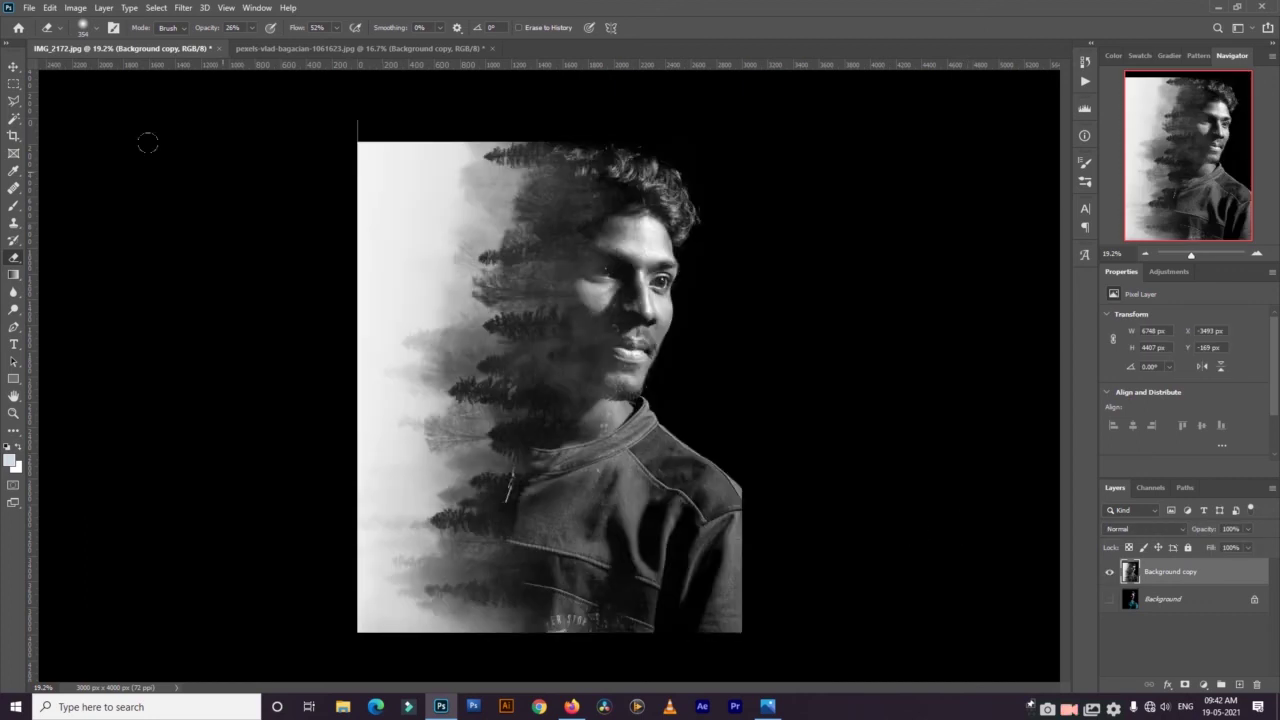
Crop the canvas to 3000 × 3823 px by trimming the top edge
left_click(13, 135)
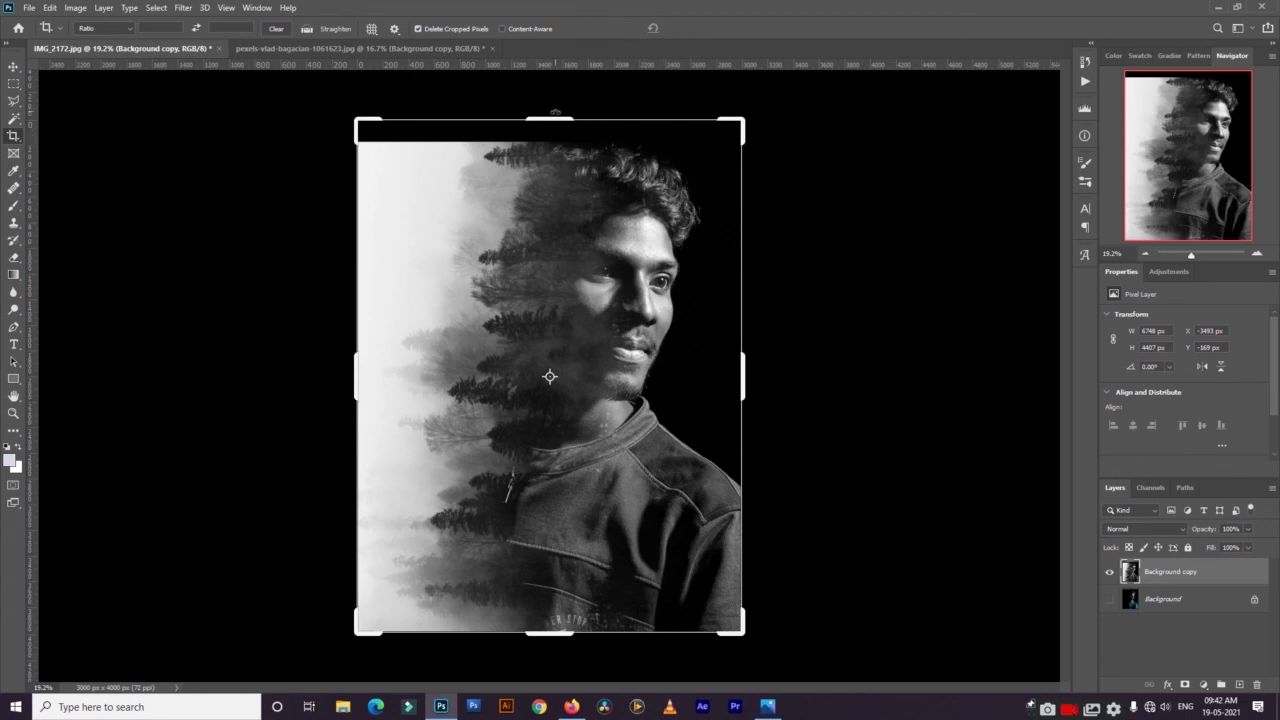
left_click_drag(556, 116, 561, 126)
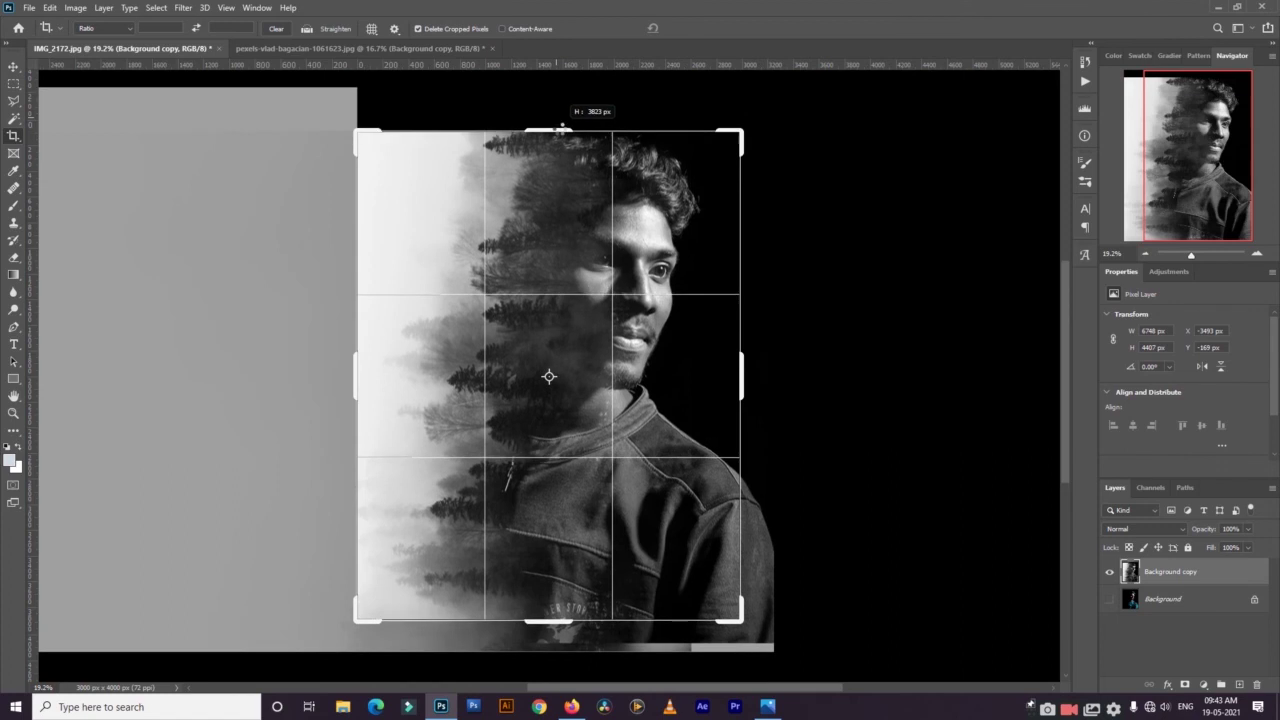
key("Return")
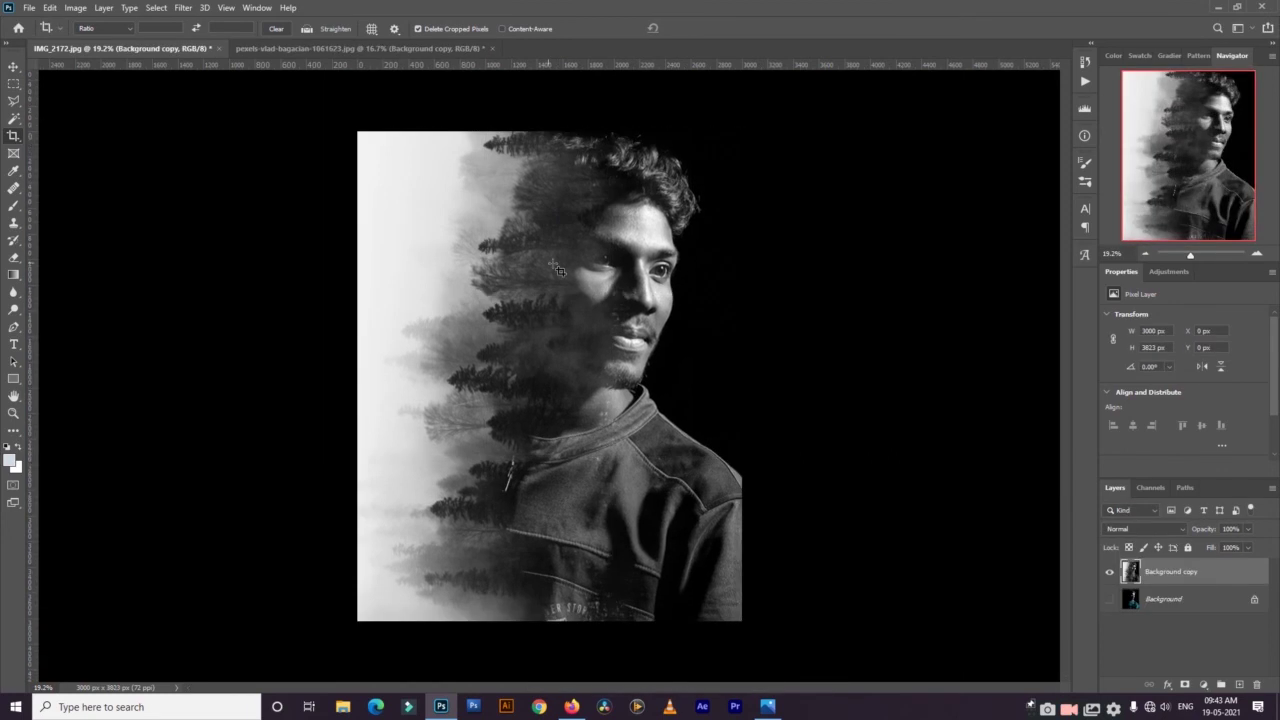